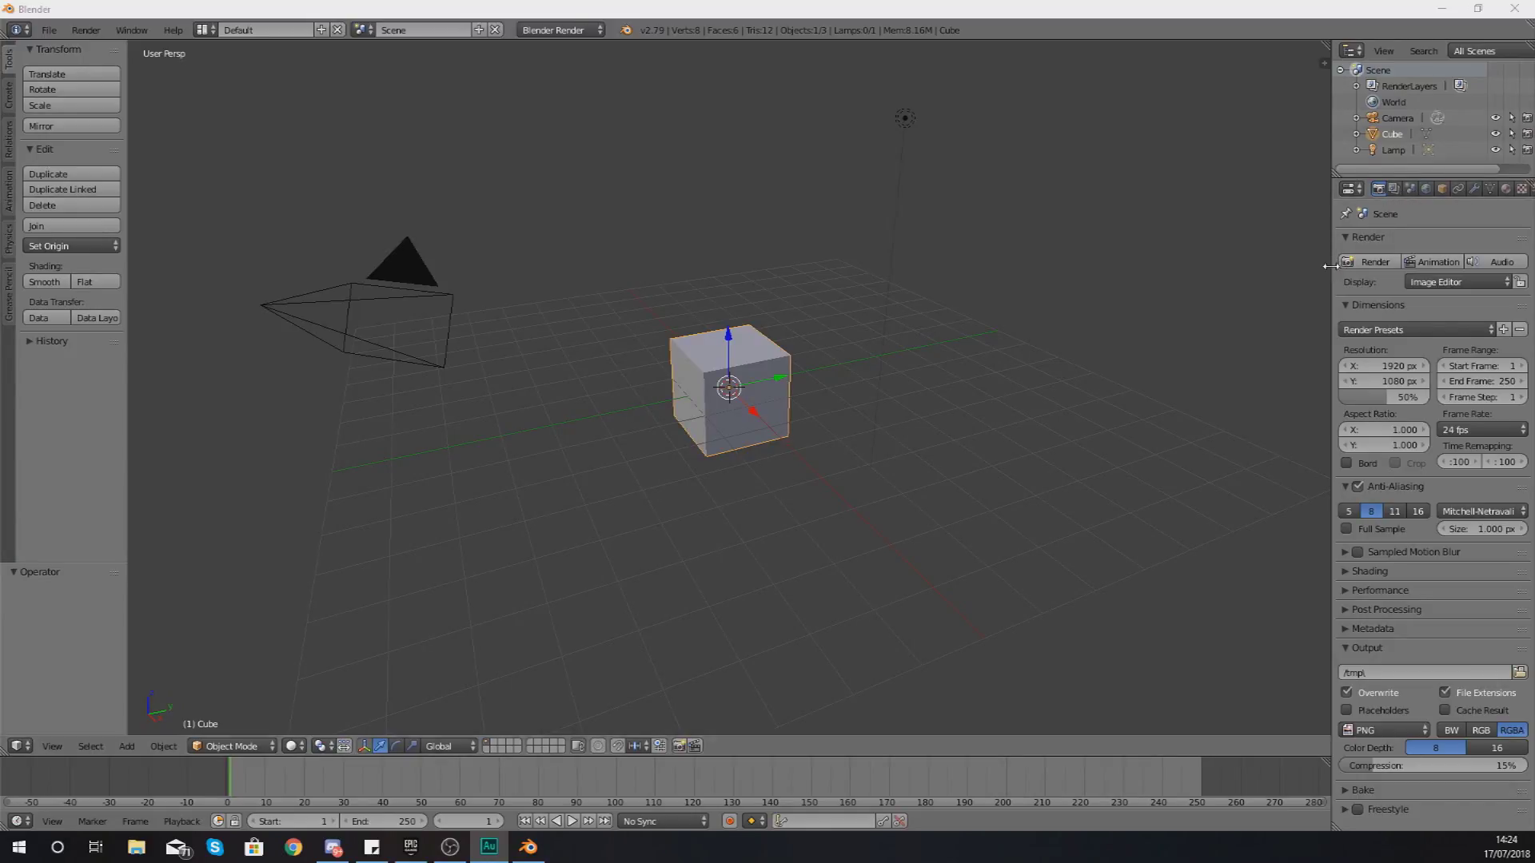
Step: Widen the properties area and raise the render resolution scale from 50% to 57%
drag(1330, 268, 1141, 279)
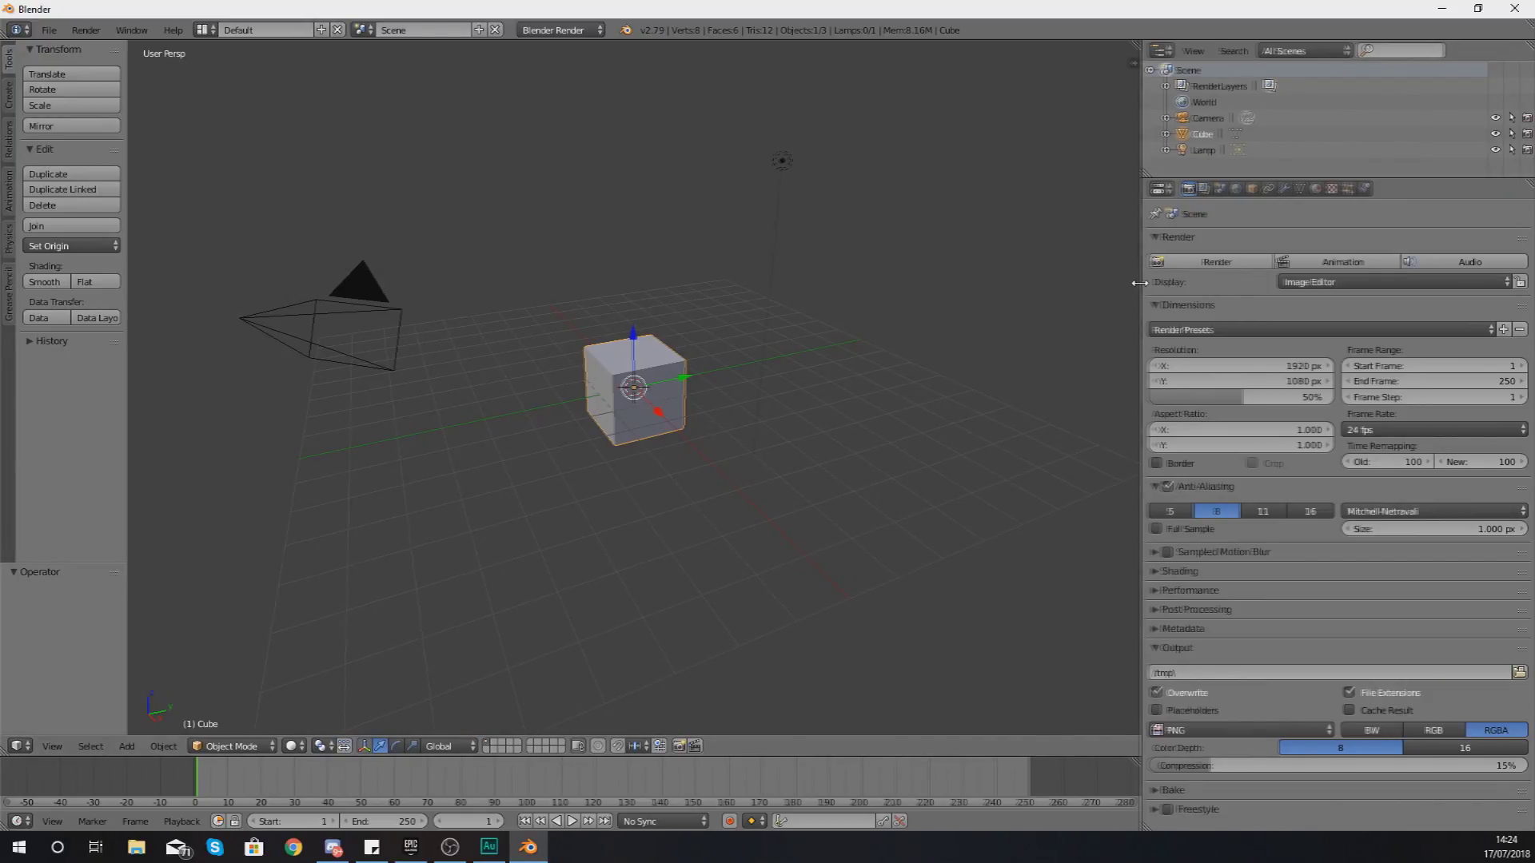
drag(1140, 273, 1123, 307)
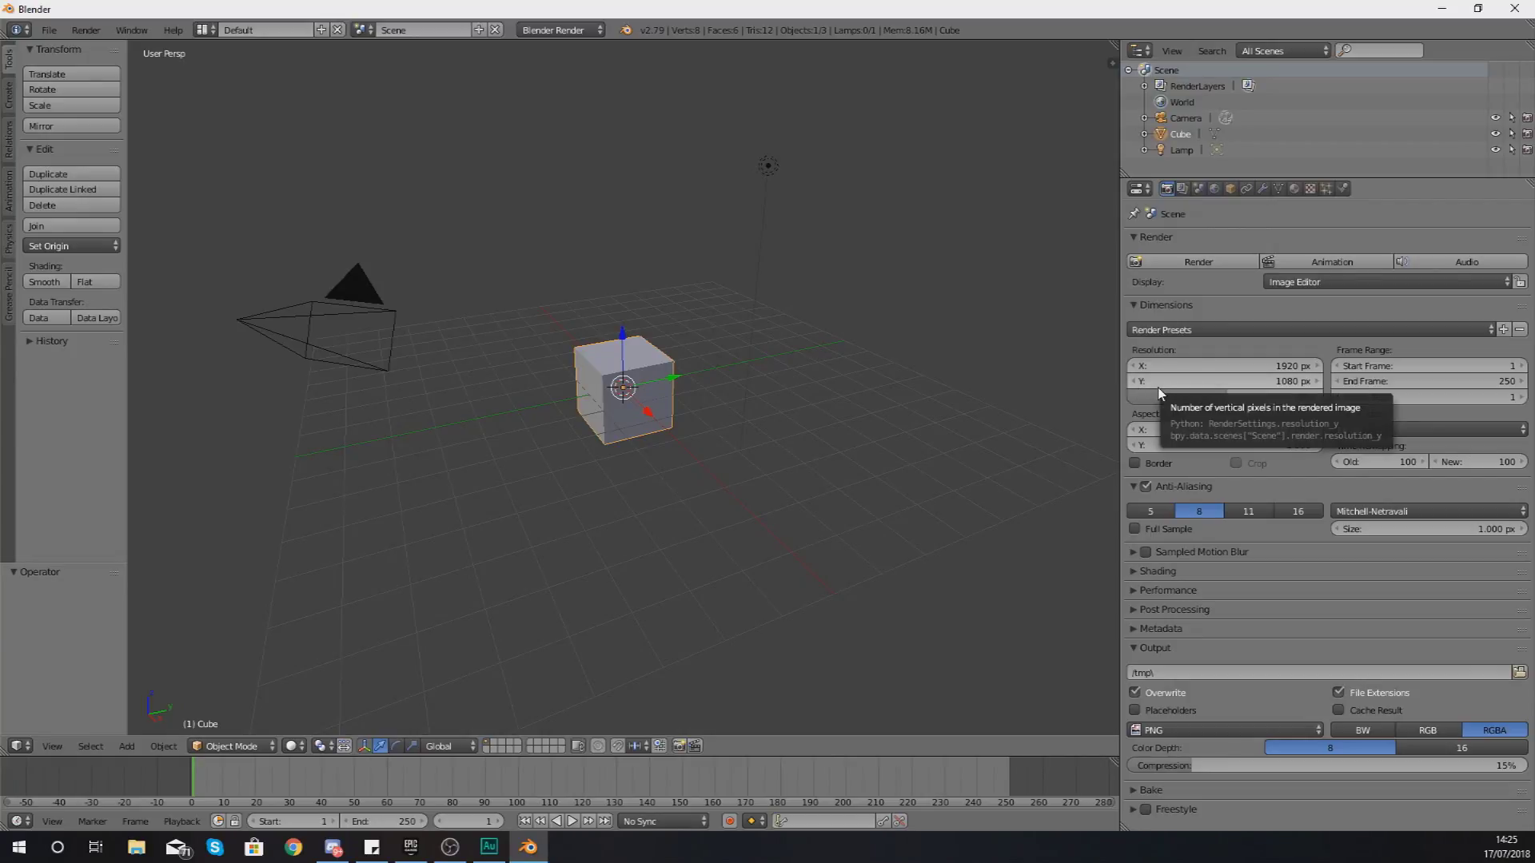
drag(1160, 392, 1240, 396)
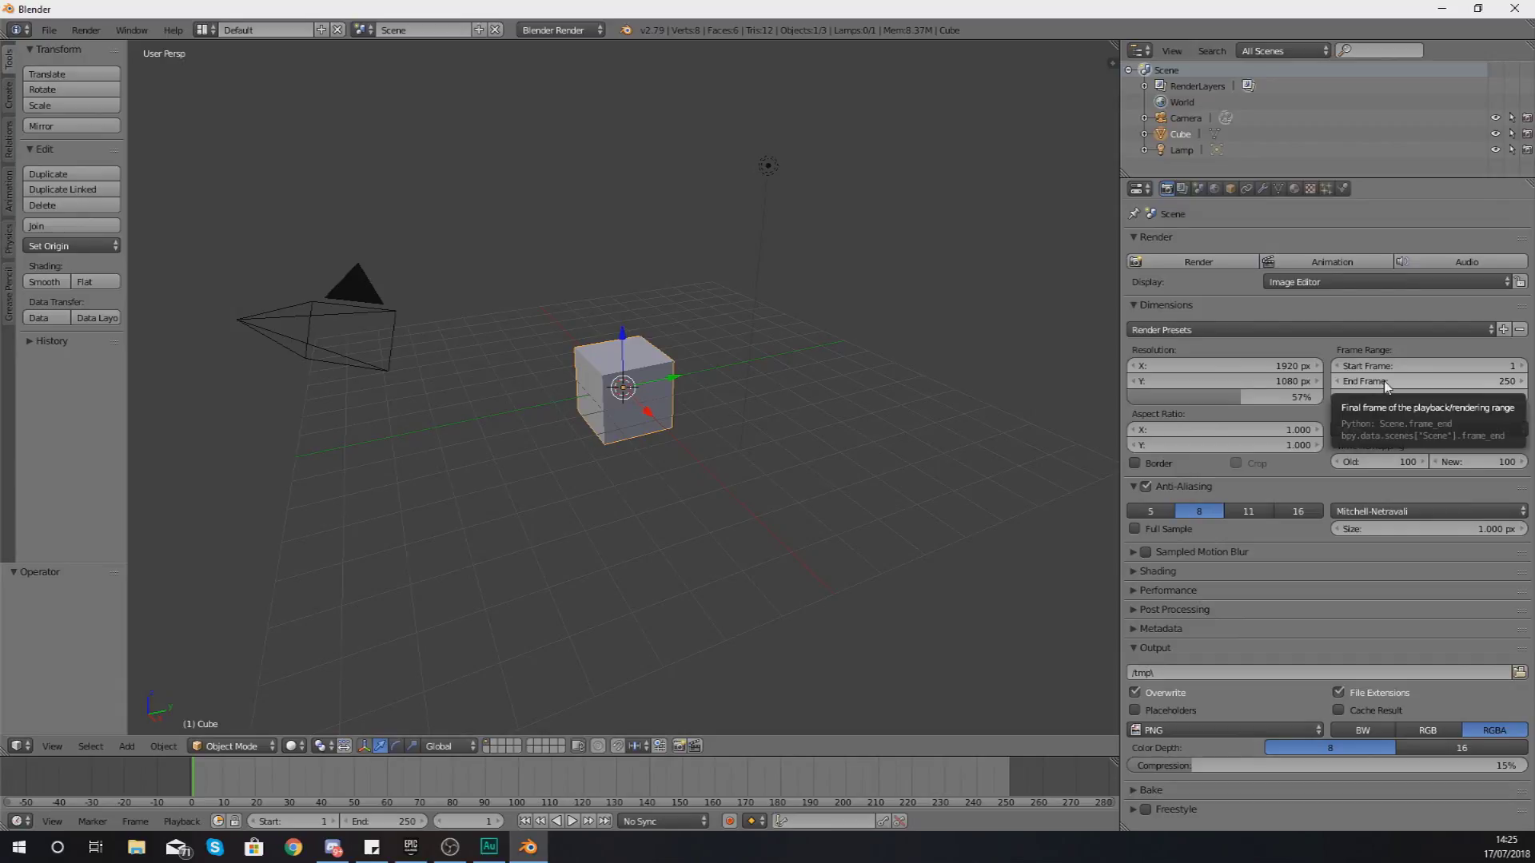
click(1359, 430)
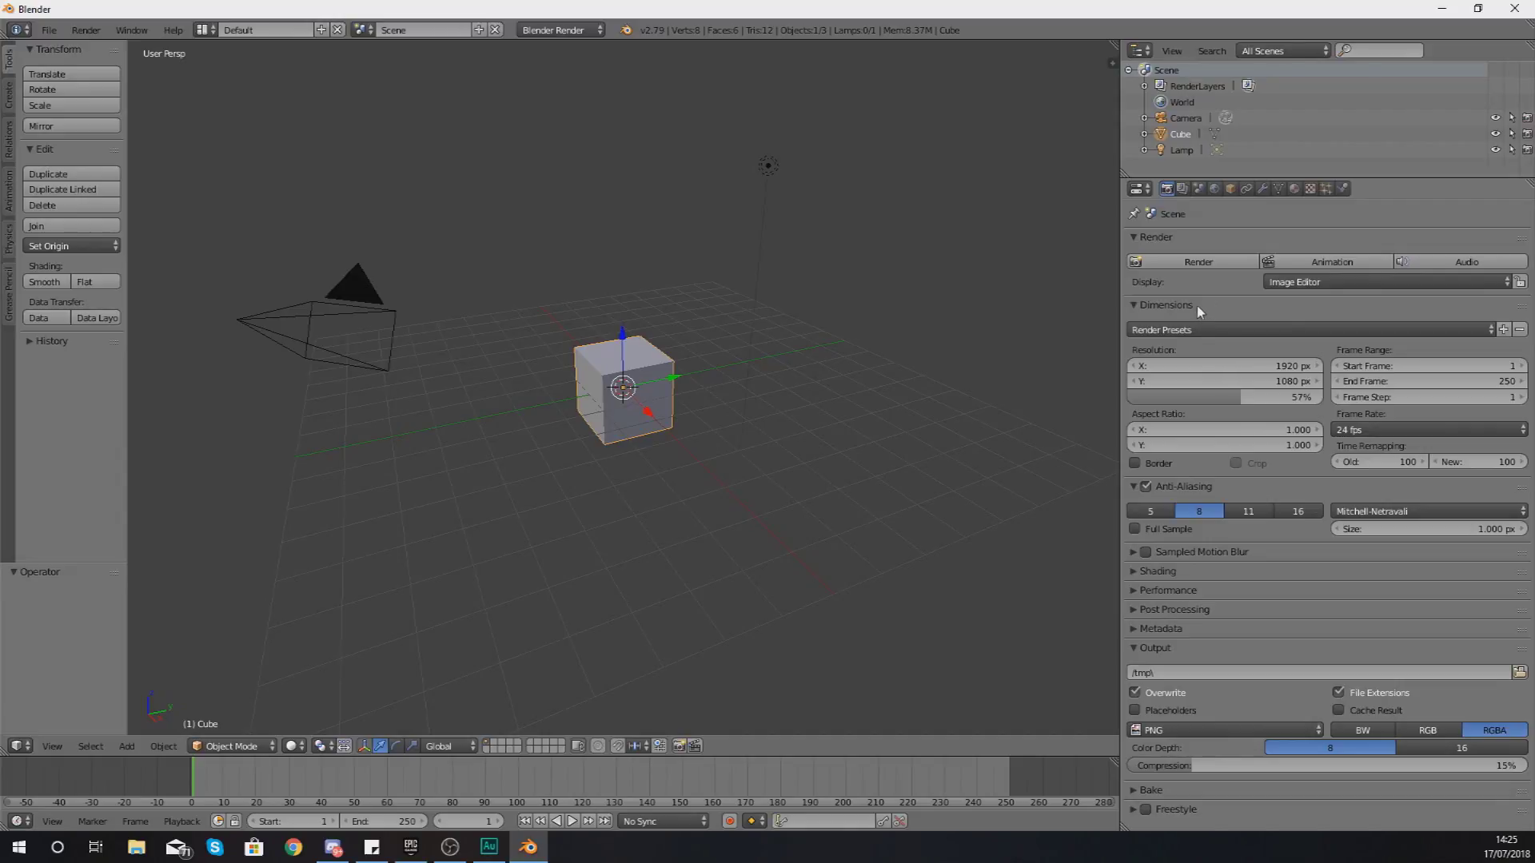
Step: Move from the Render Layers settings to the Scene settings, scrolling the tab row
click(1185, 190)
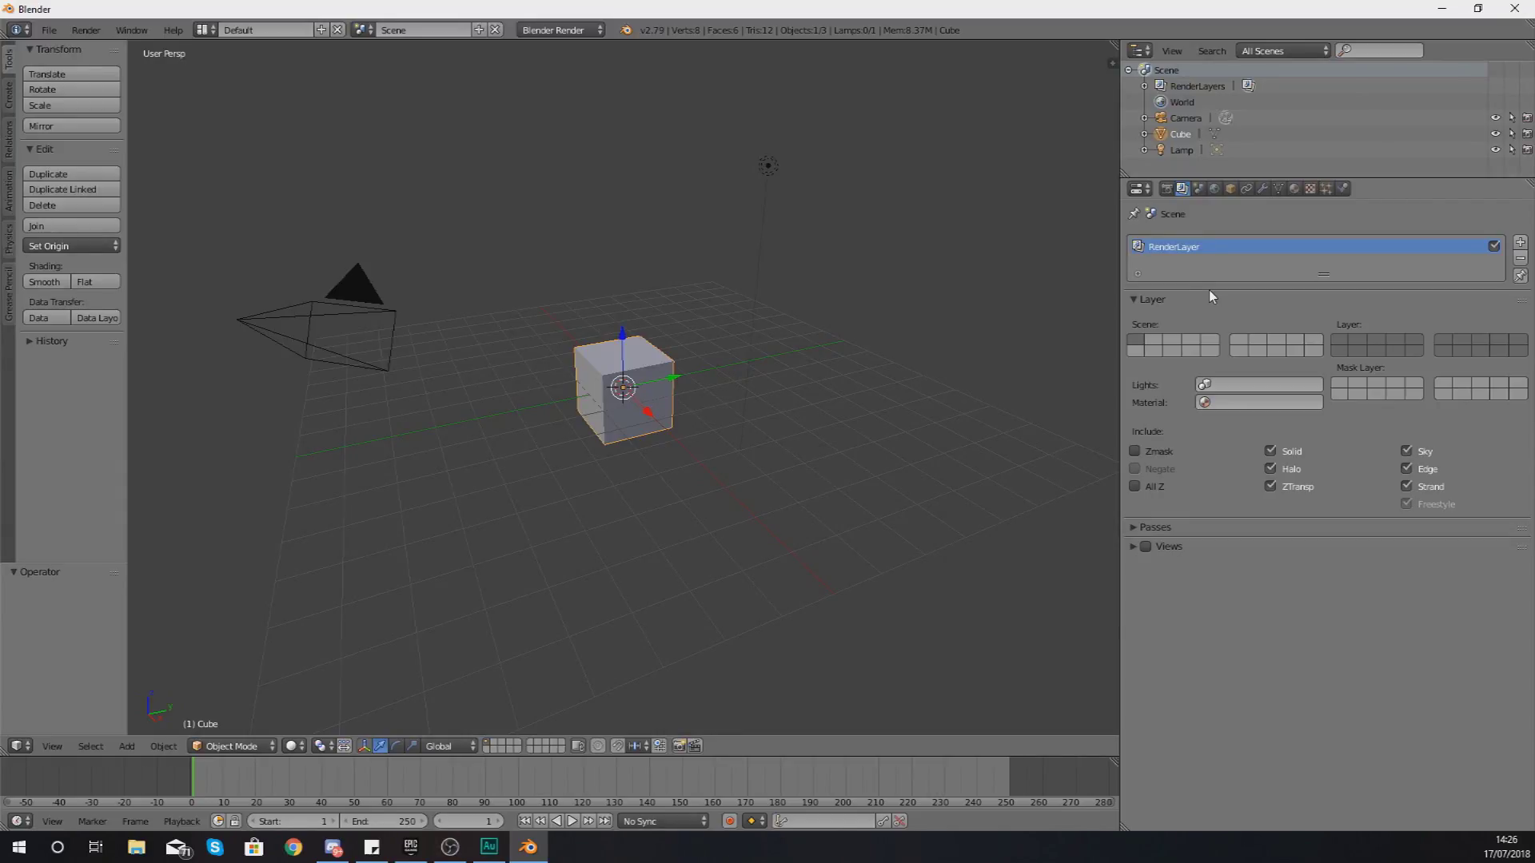
click(1201, 191)
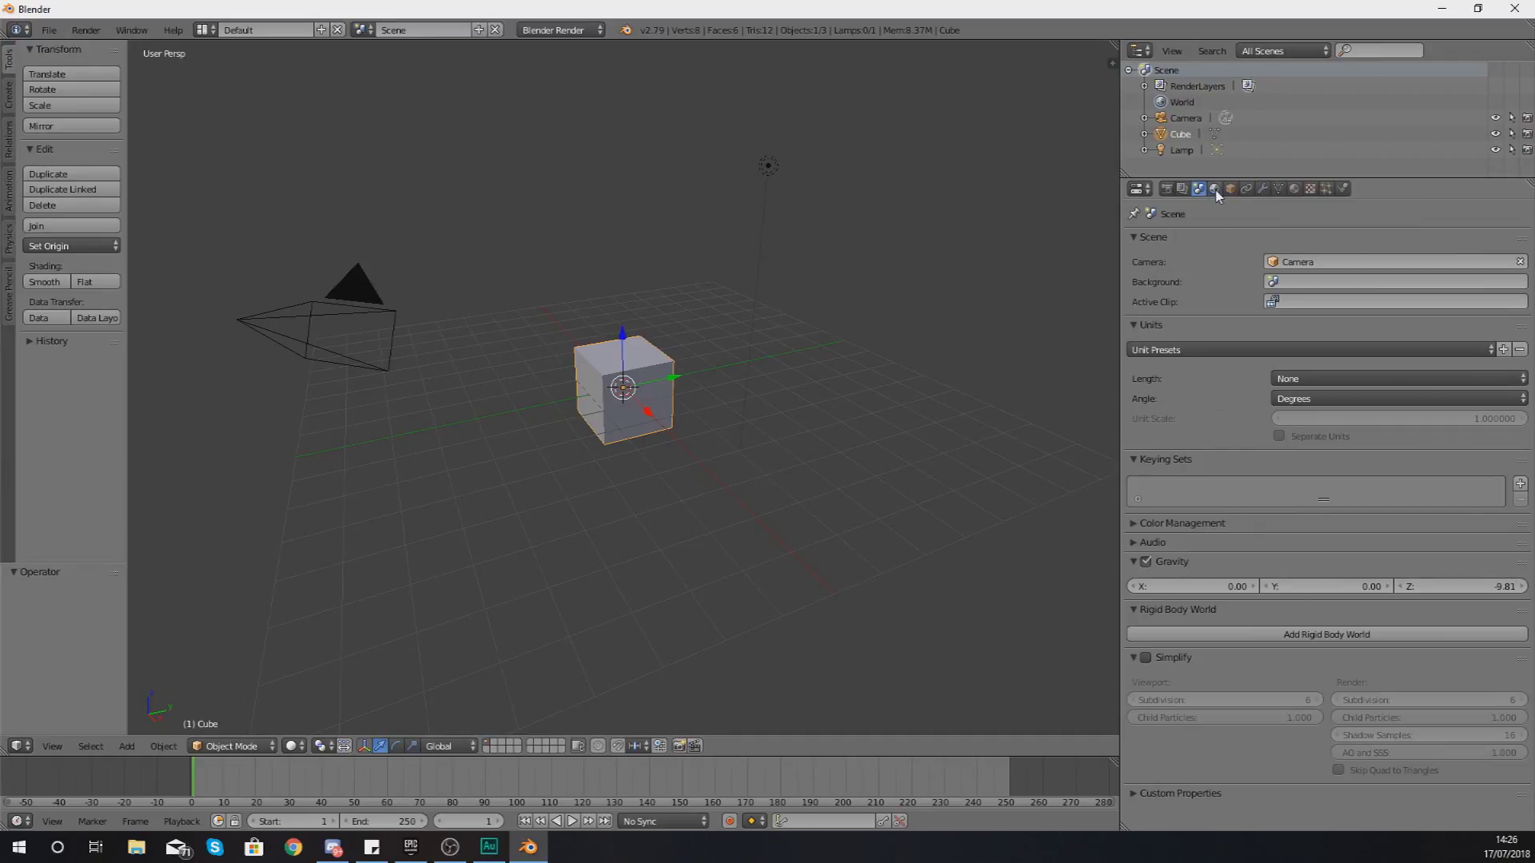
ctrl+scroll(1217, 196, down, 2)
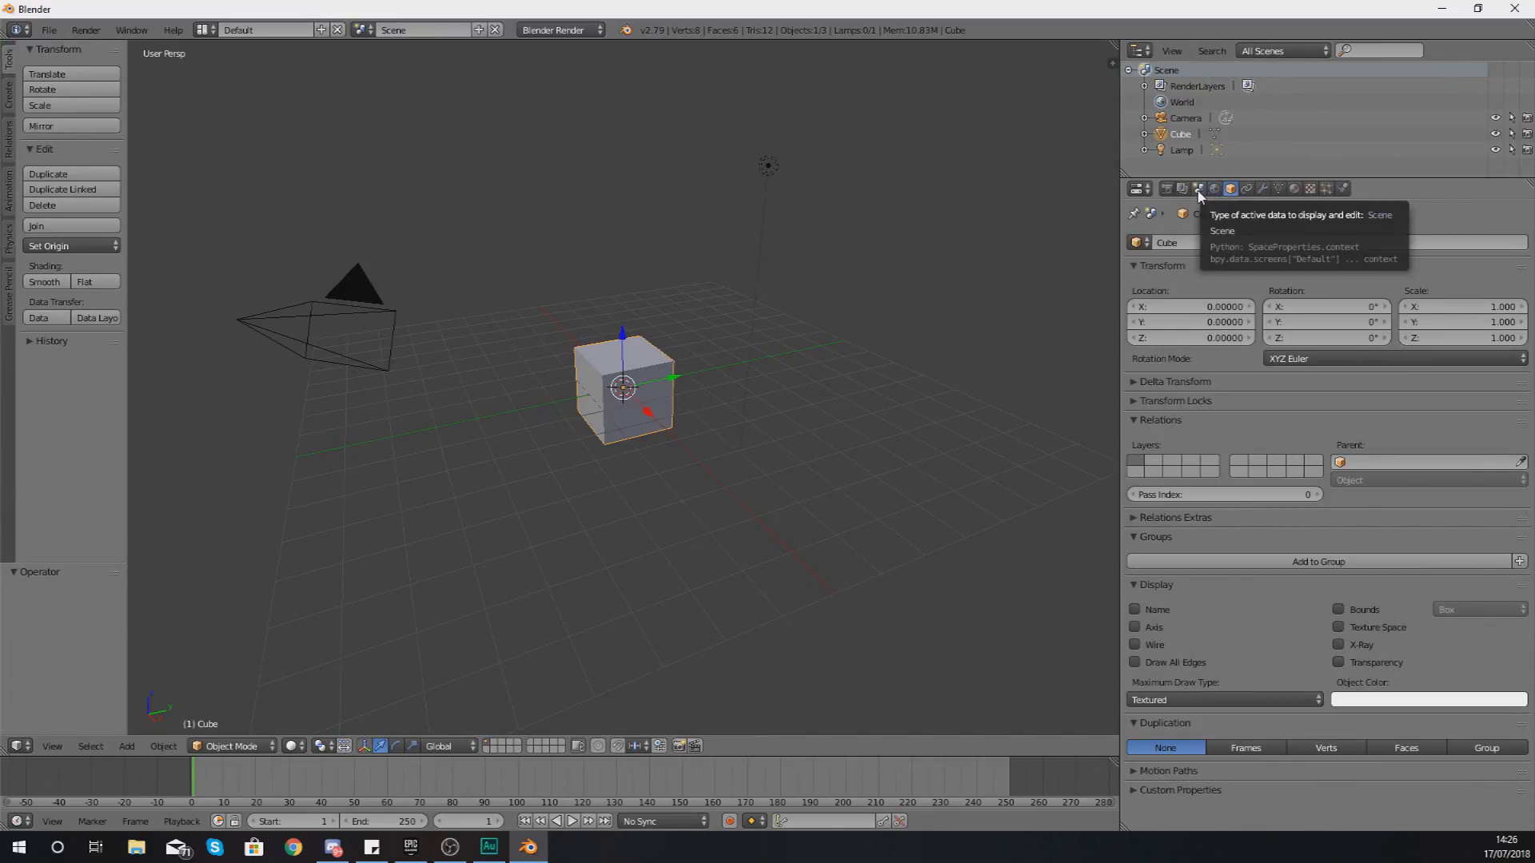
click(1199, 189)
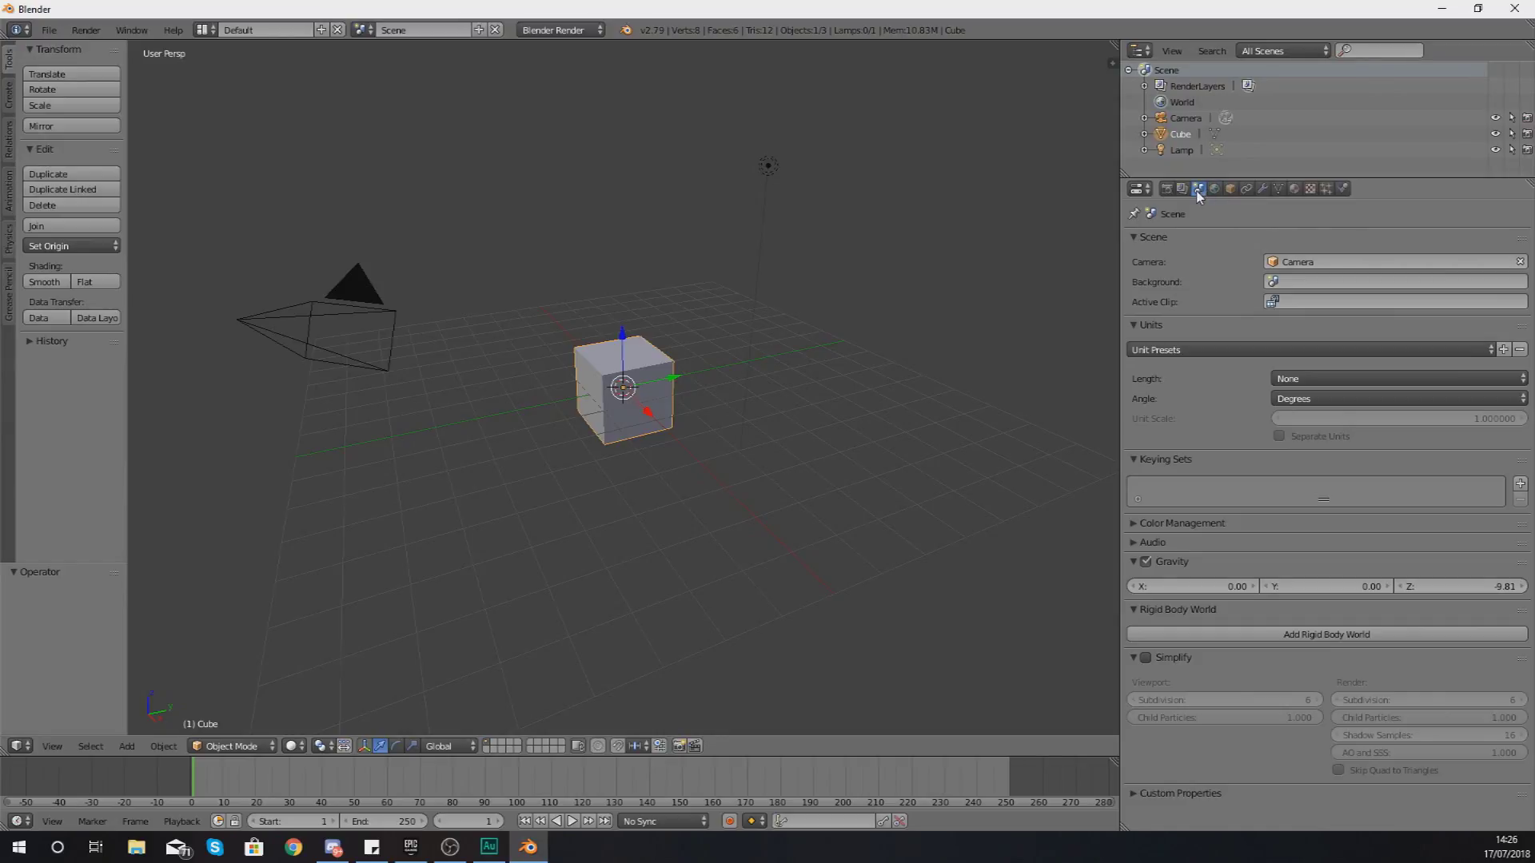
click(1166, 190)
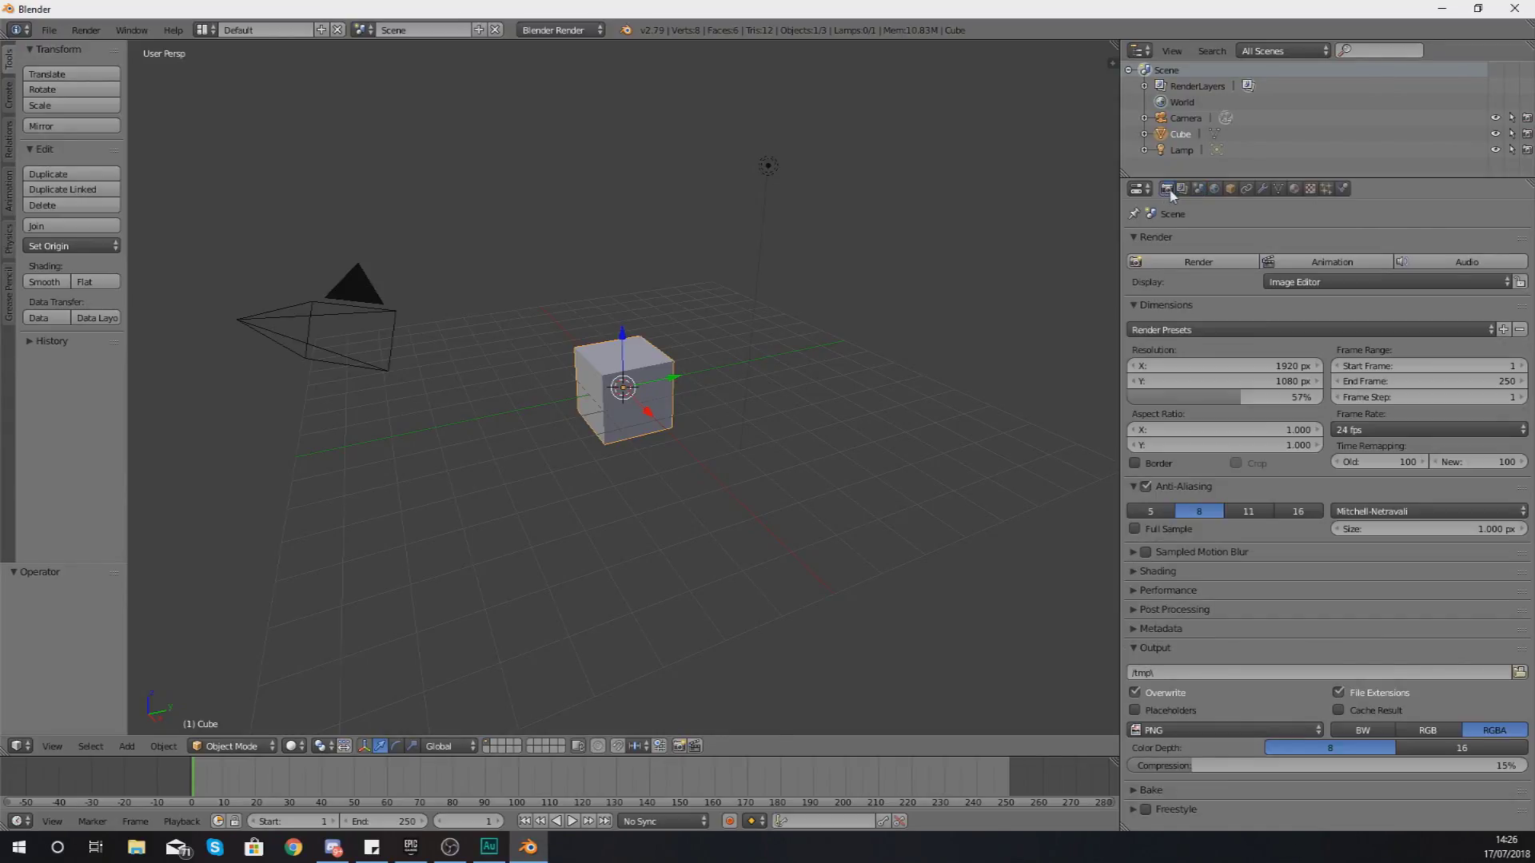
click(1182, 189)
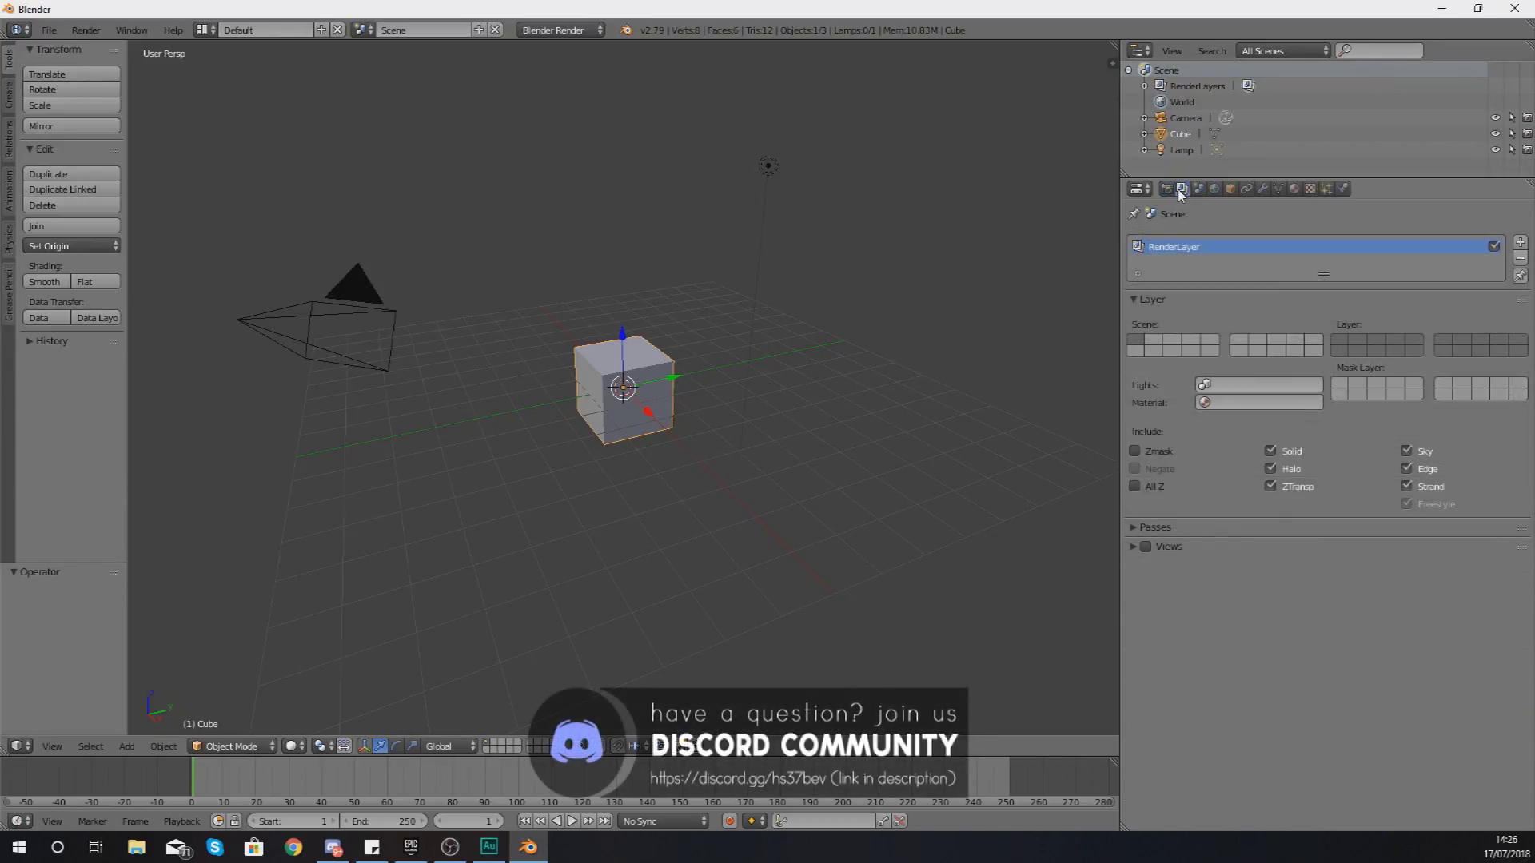
click(1229, 190)
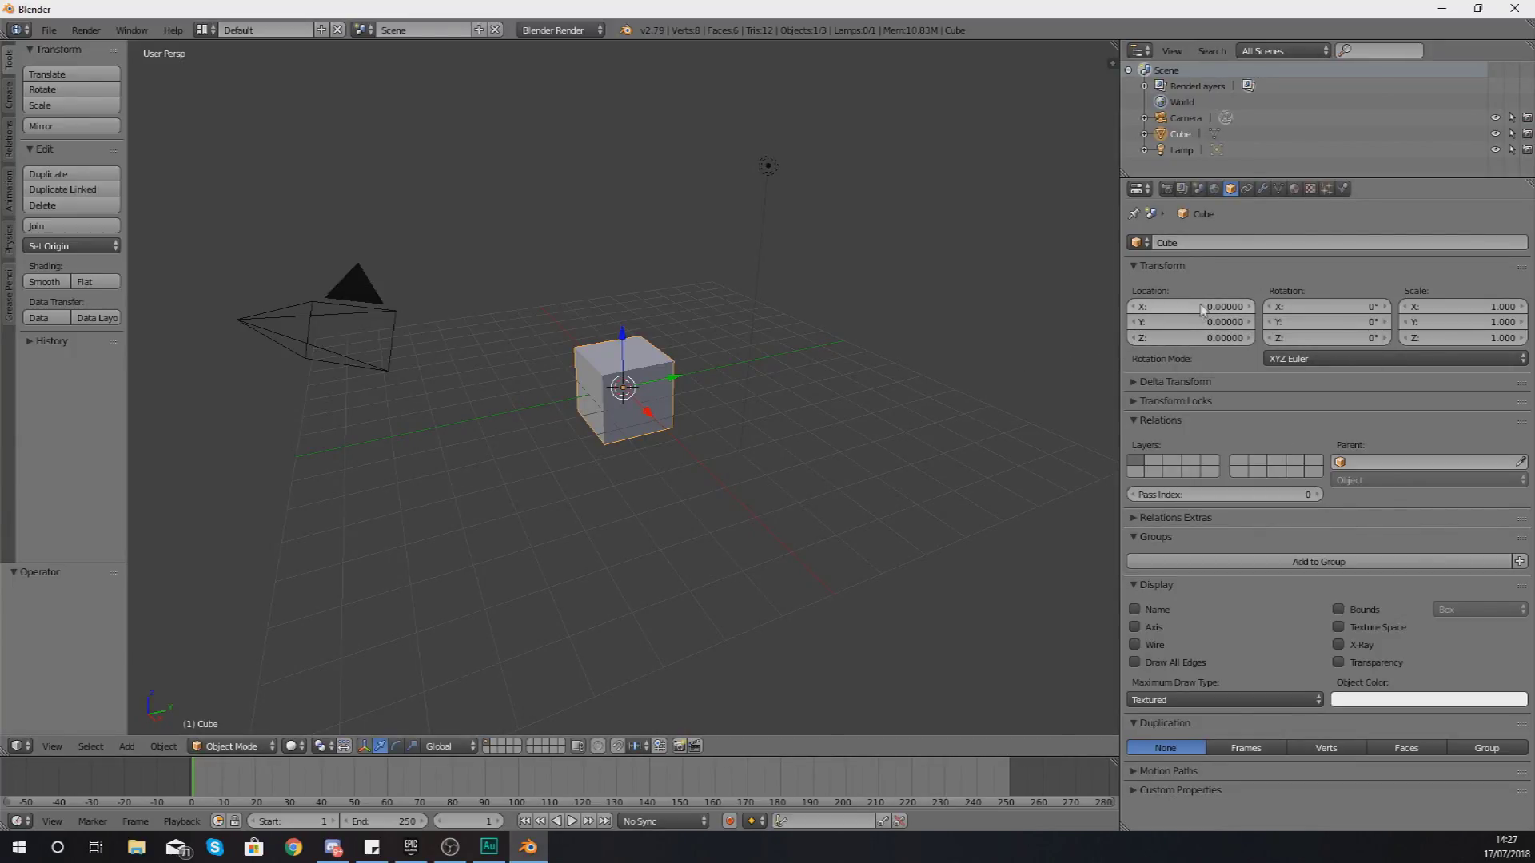
drag(1233, 312, 1340, 306)
Step: Tilt the cube 59.9° and stretch it to 2.33 on X, then view its empty constraints
drag(1462, 306, 1498, 306)
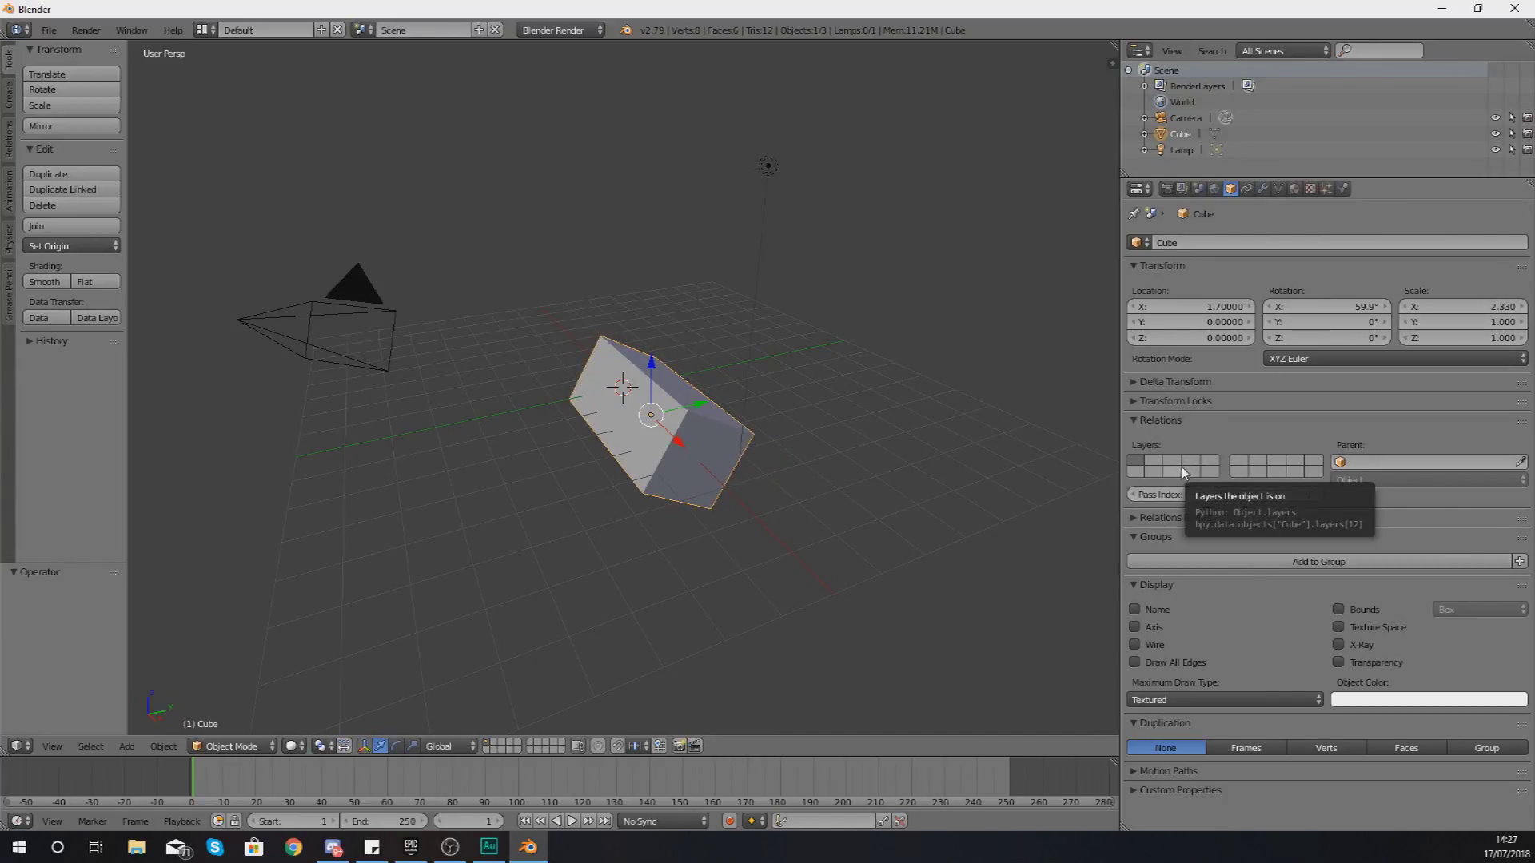
middle_drag(1028, 462, 876, 403)
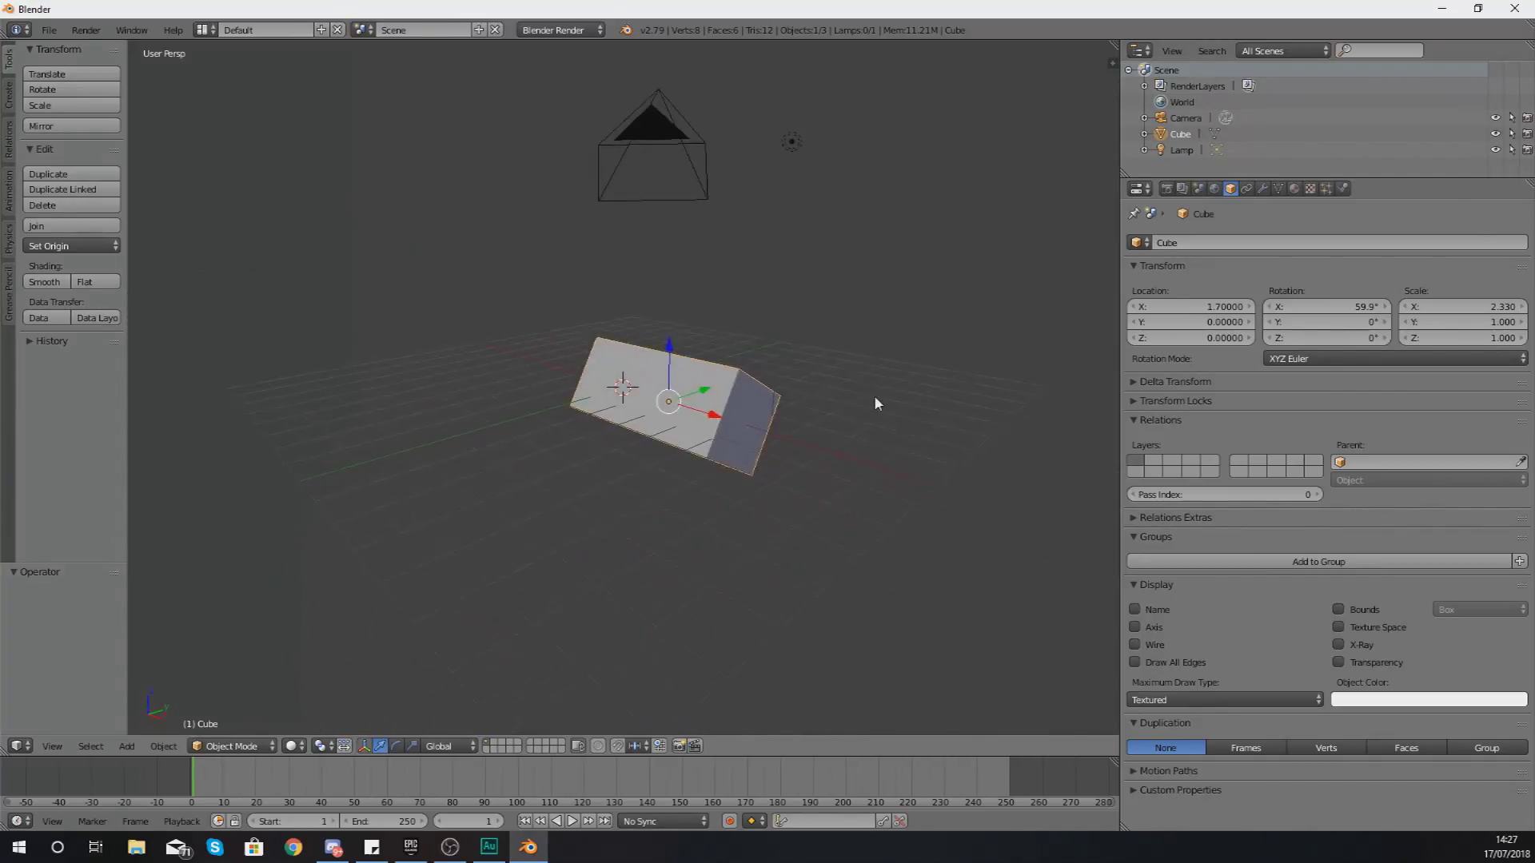
click(1250, 193)
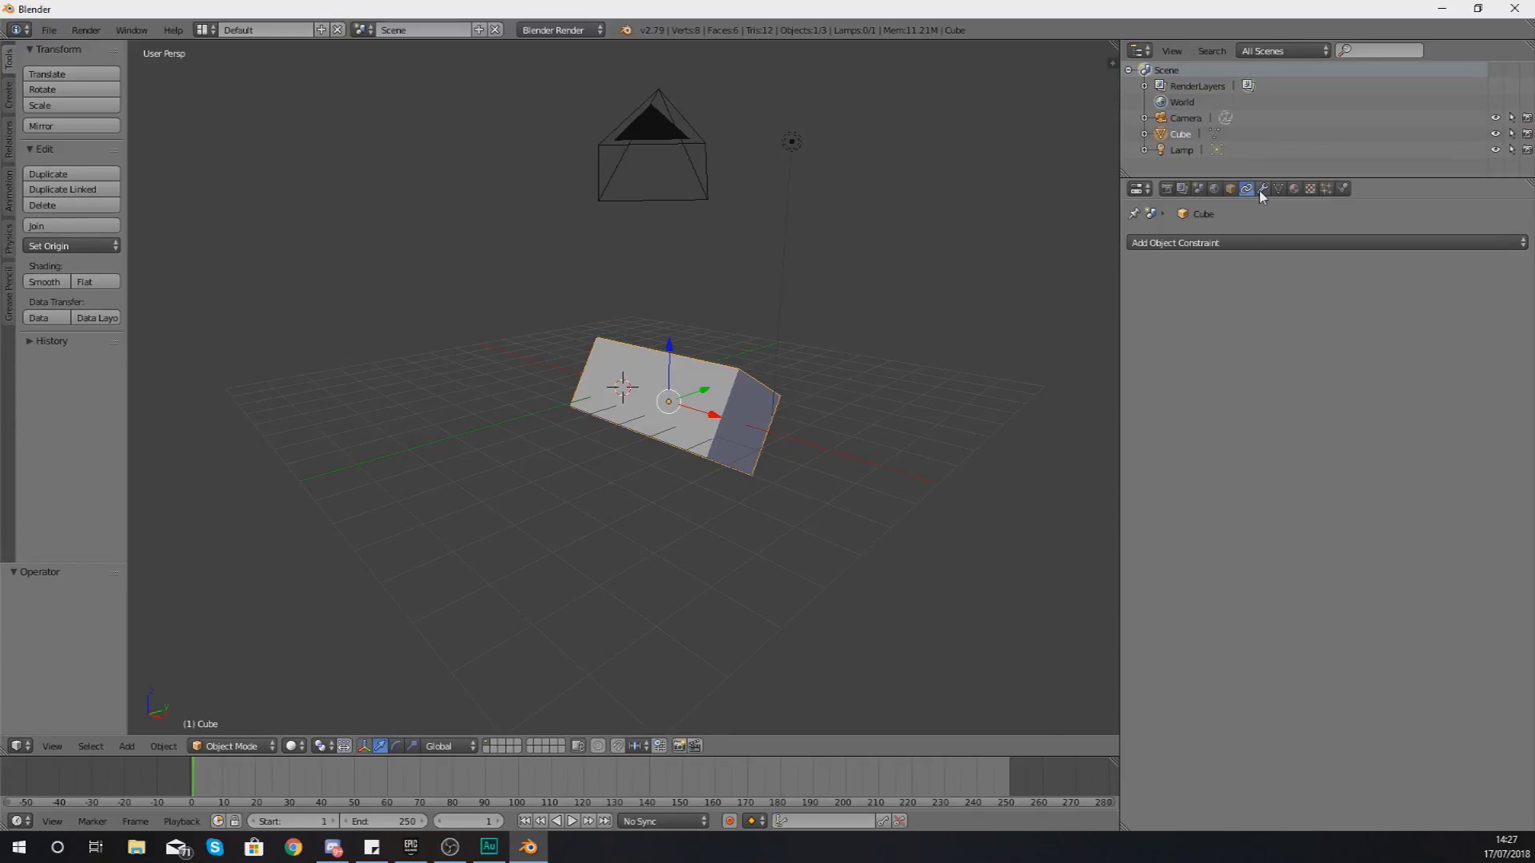
Step: Pass through the Modifiers tab to the cube's mesh data, with empty vertex groups and shape keys
click(1262, 192)
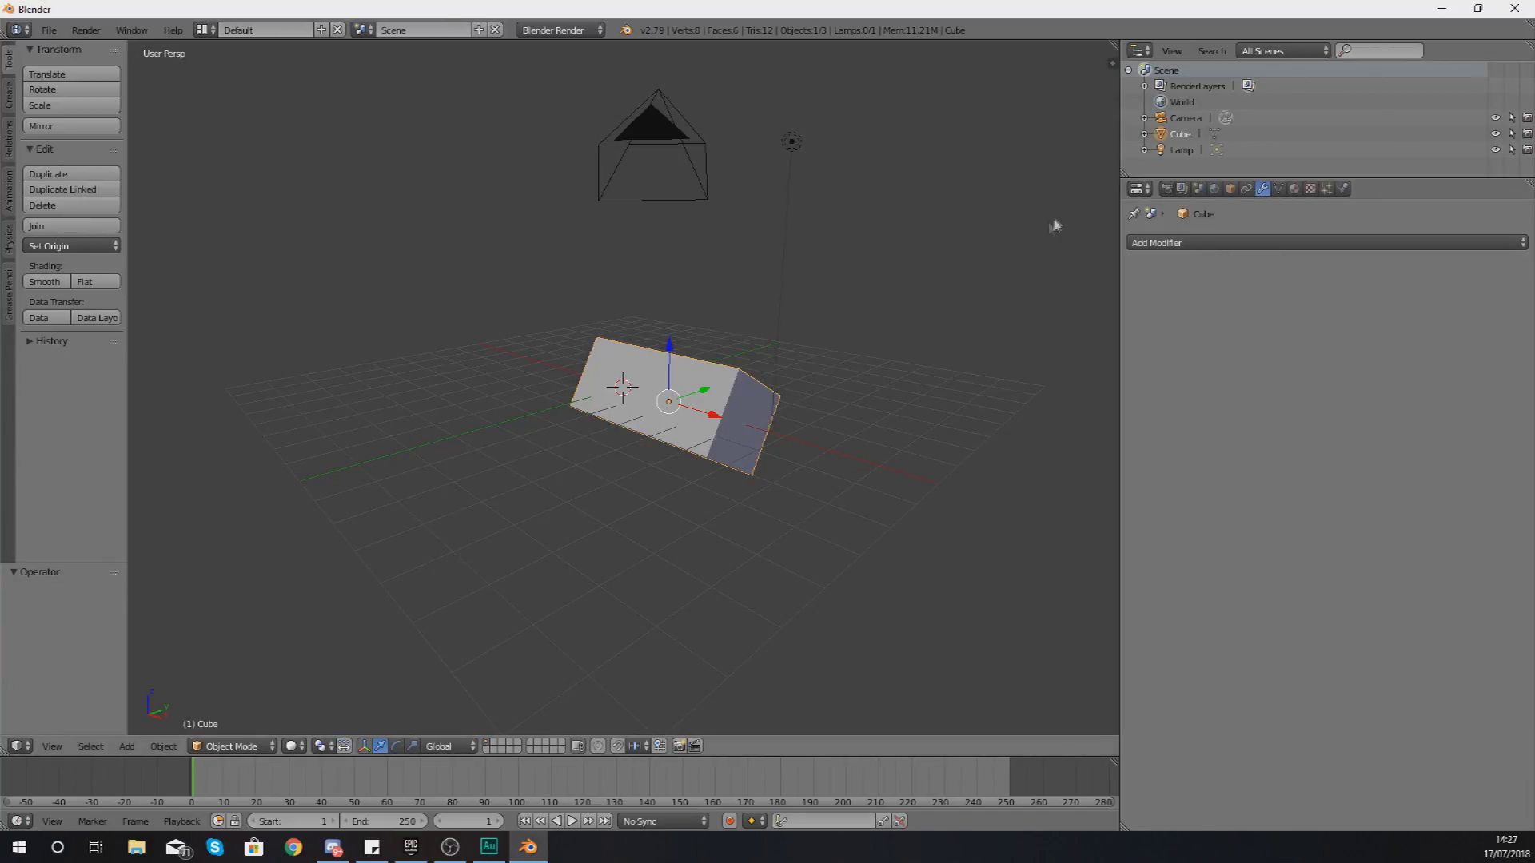
click(1277, 192)
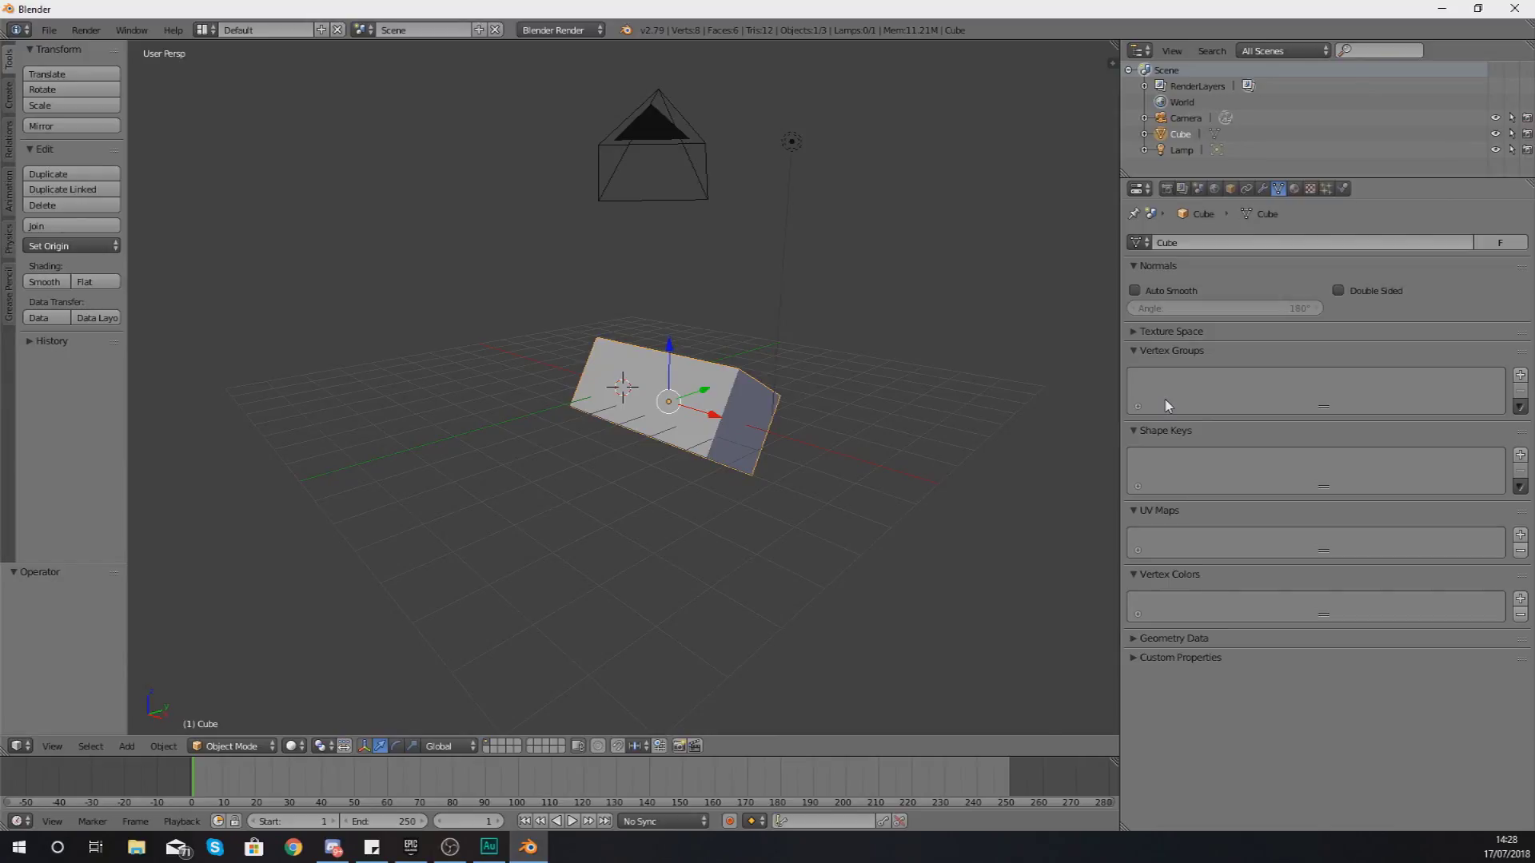
Step: Pick an orange diffuse colour for the cube's material in the colour wheel
click(1295, 190)
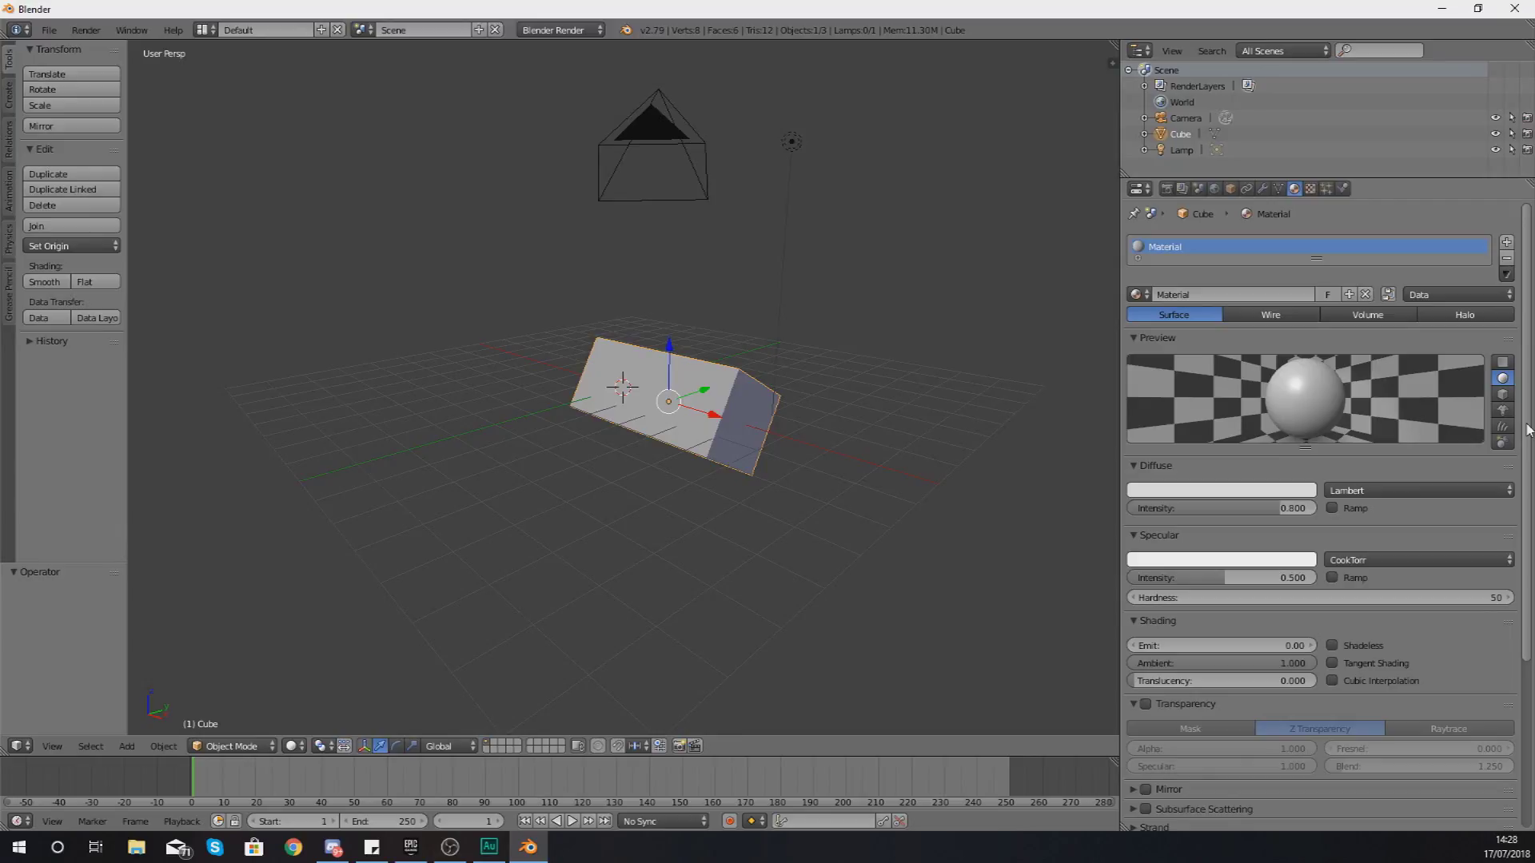
scroll(1359, 431, down, 2)
scroll(1359, 432, up, 2)
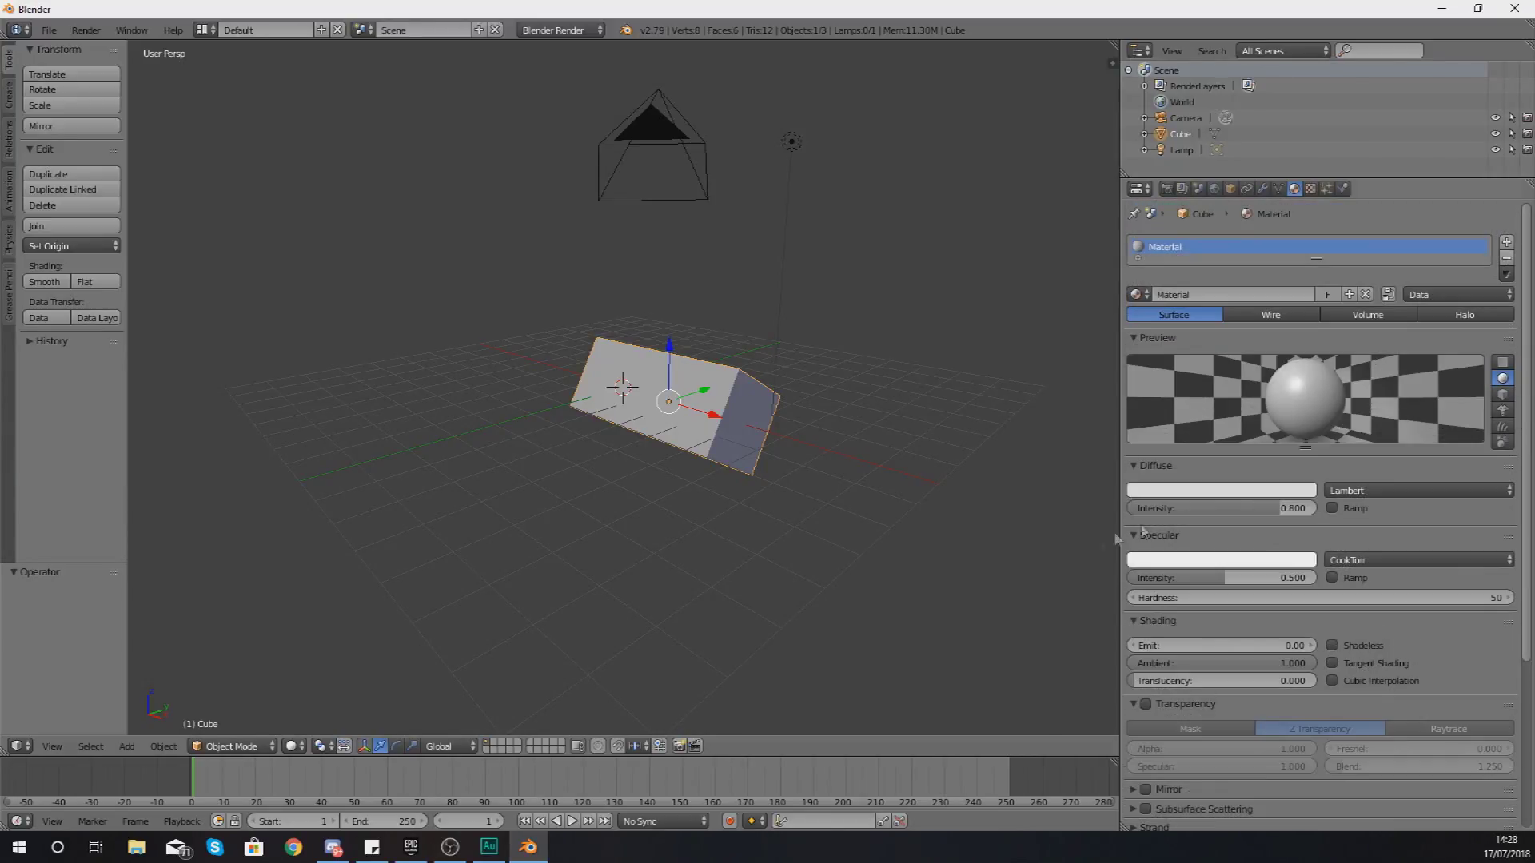
click(1191, 489)
drag(1197, 383, 1176, 381)
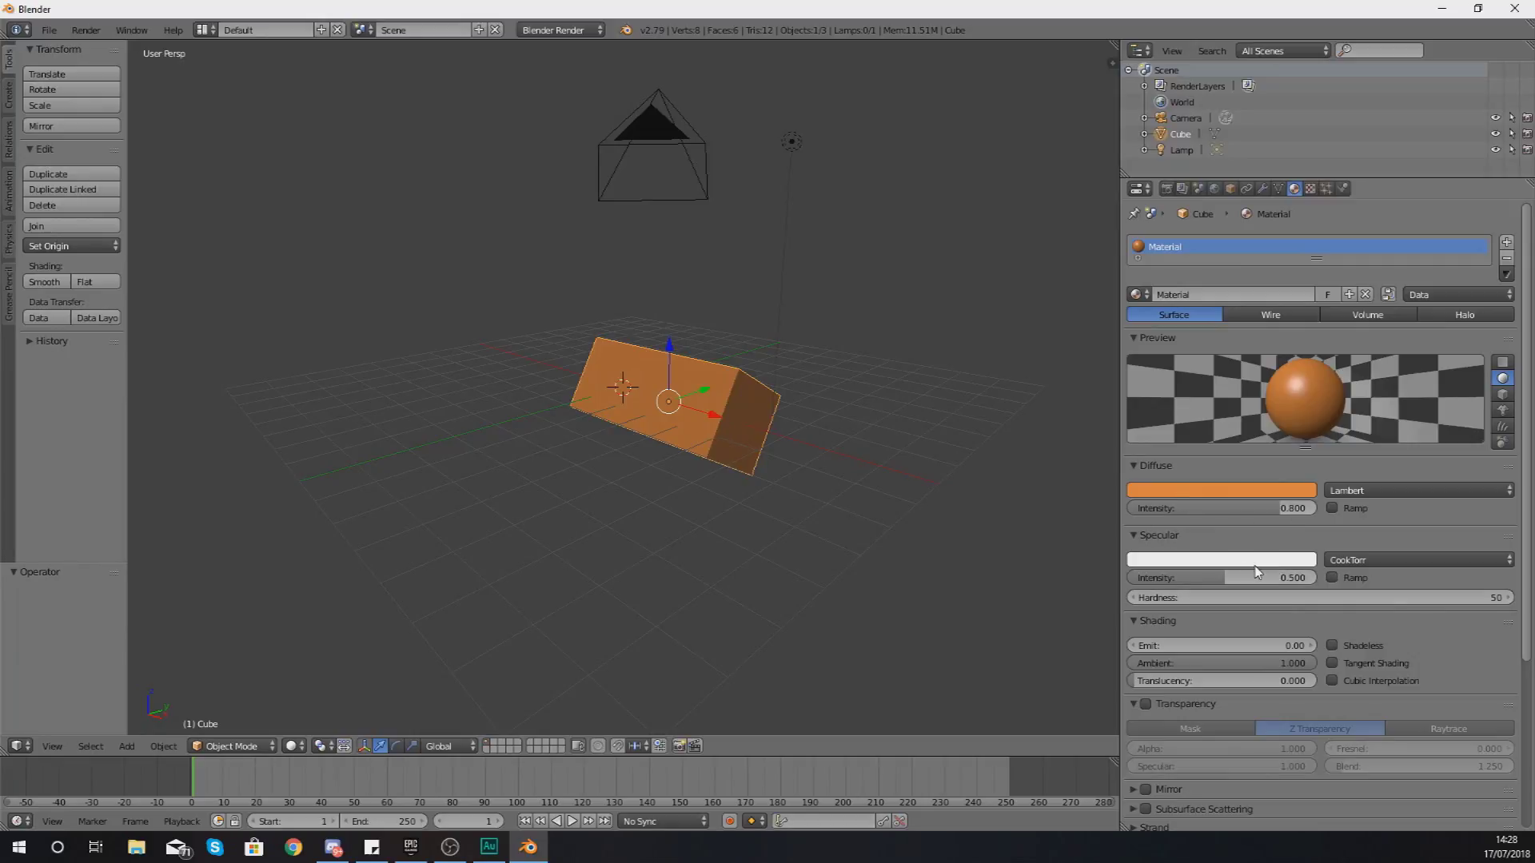
scroll(1257, 575, down, 5)
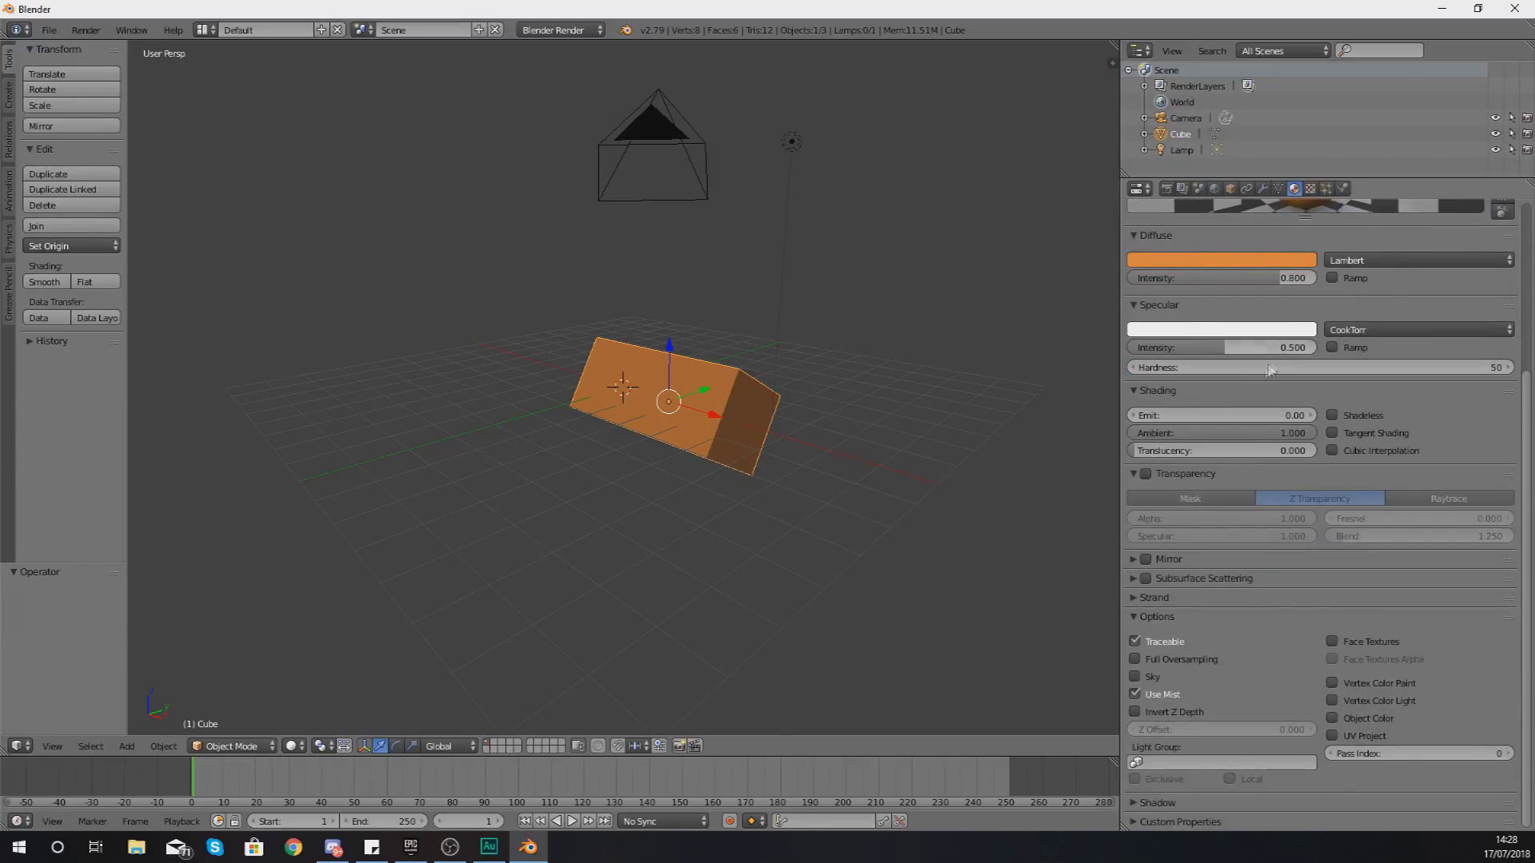
scroll(1235, 351, up, 3)
drag(1528, 406, 1532, 326)
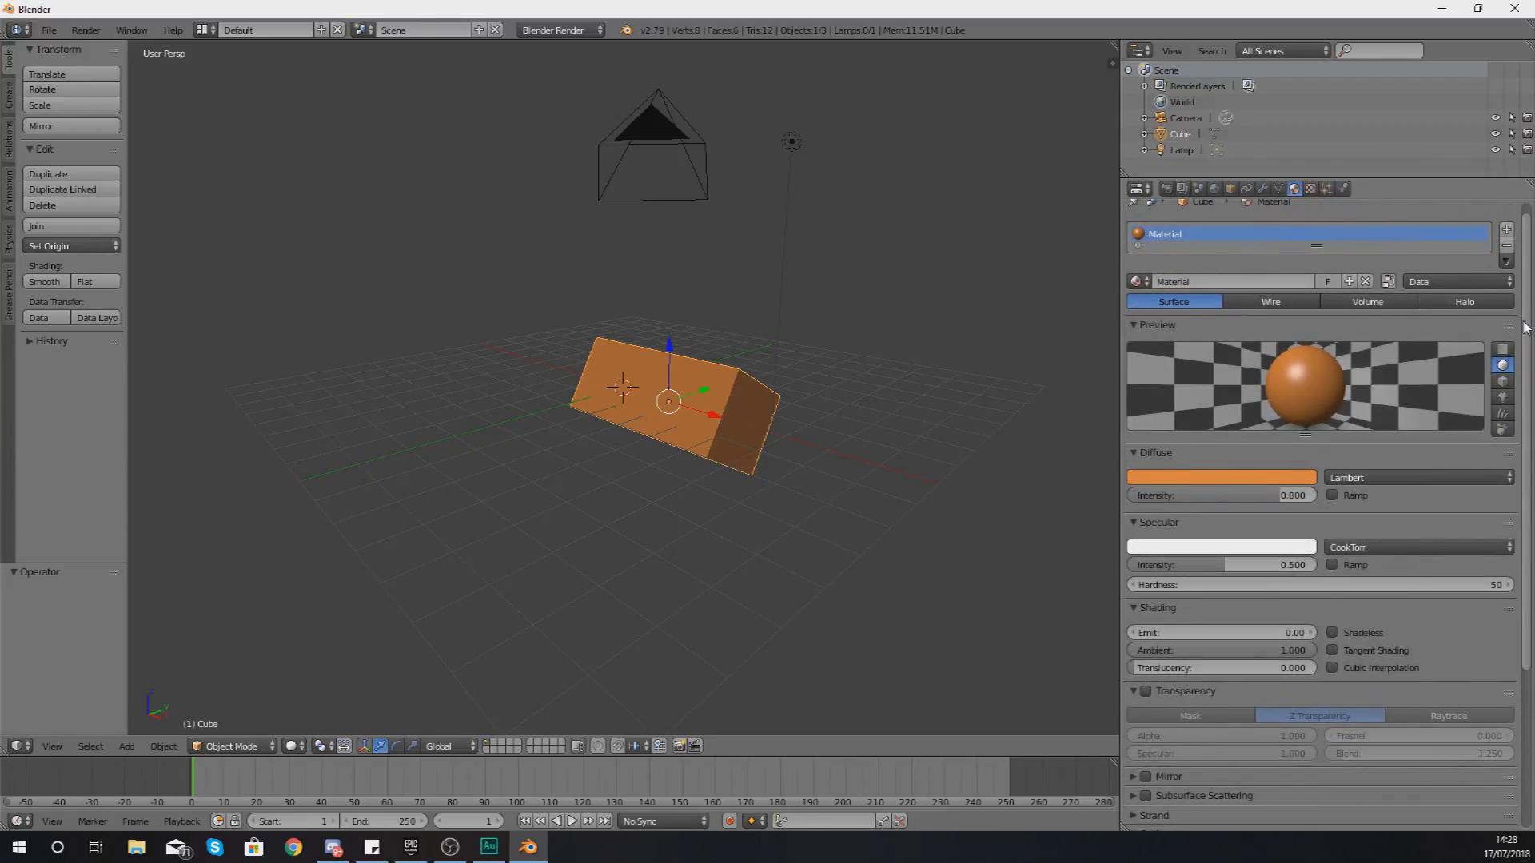
middle_drag(781, 394, 646, 400)
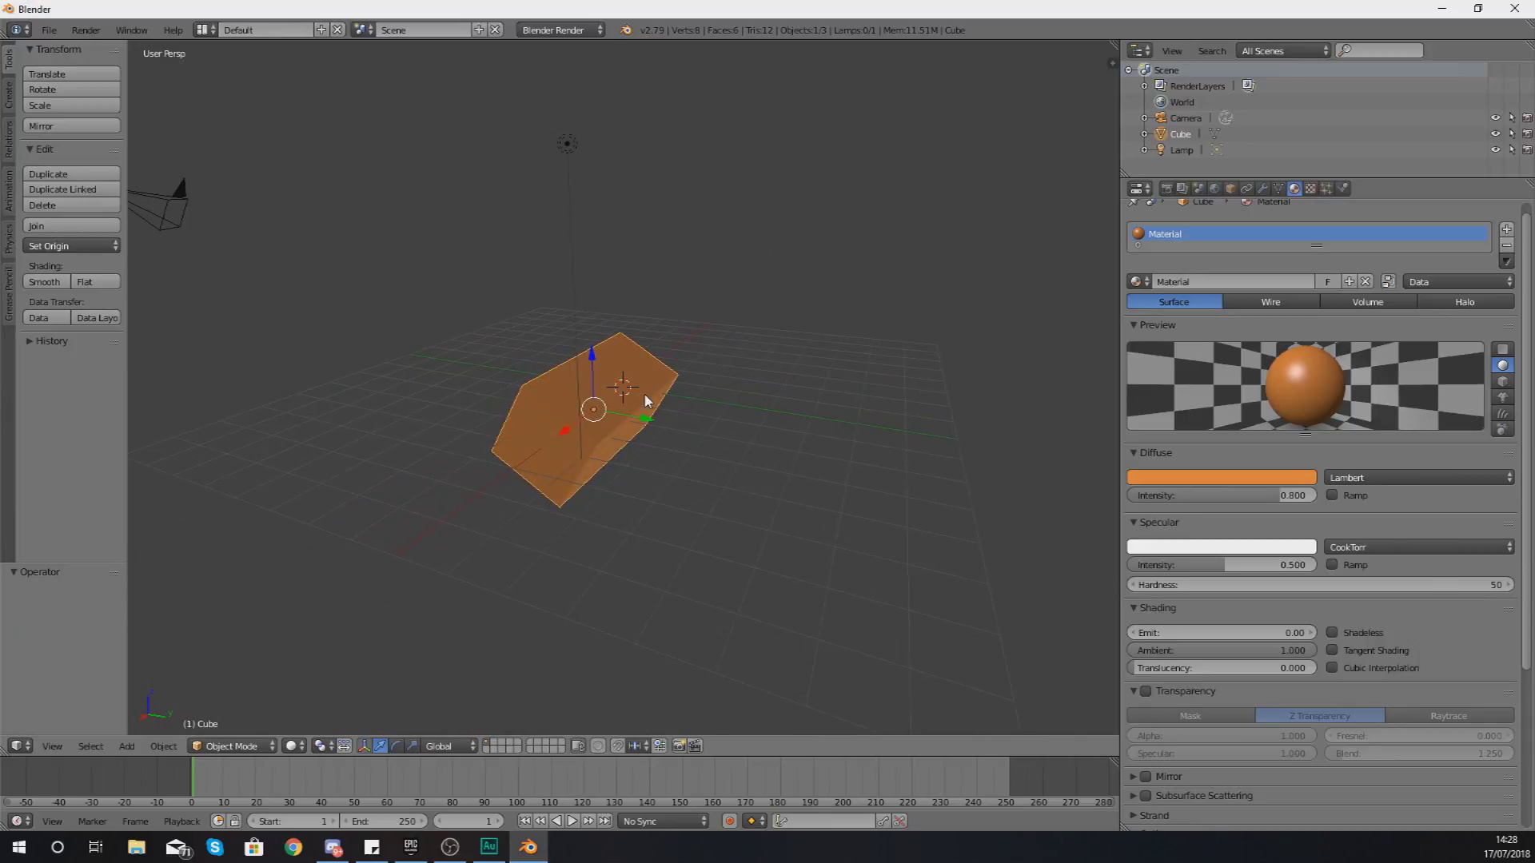
click(1307, 189)
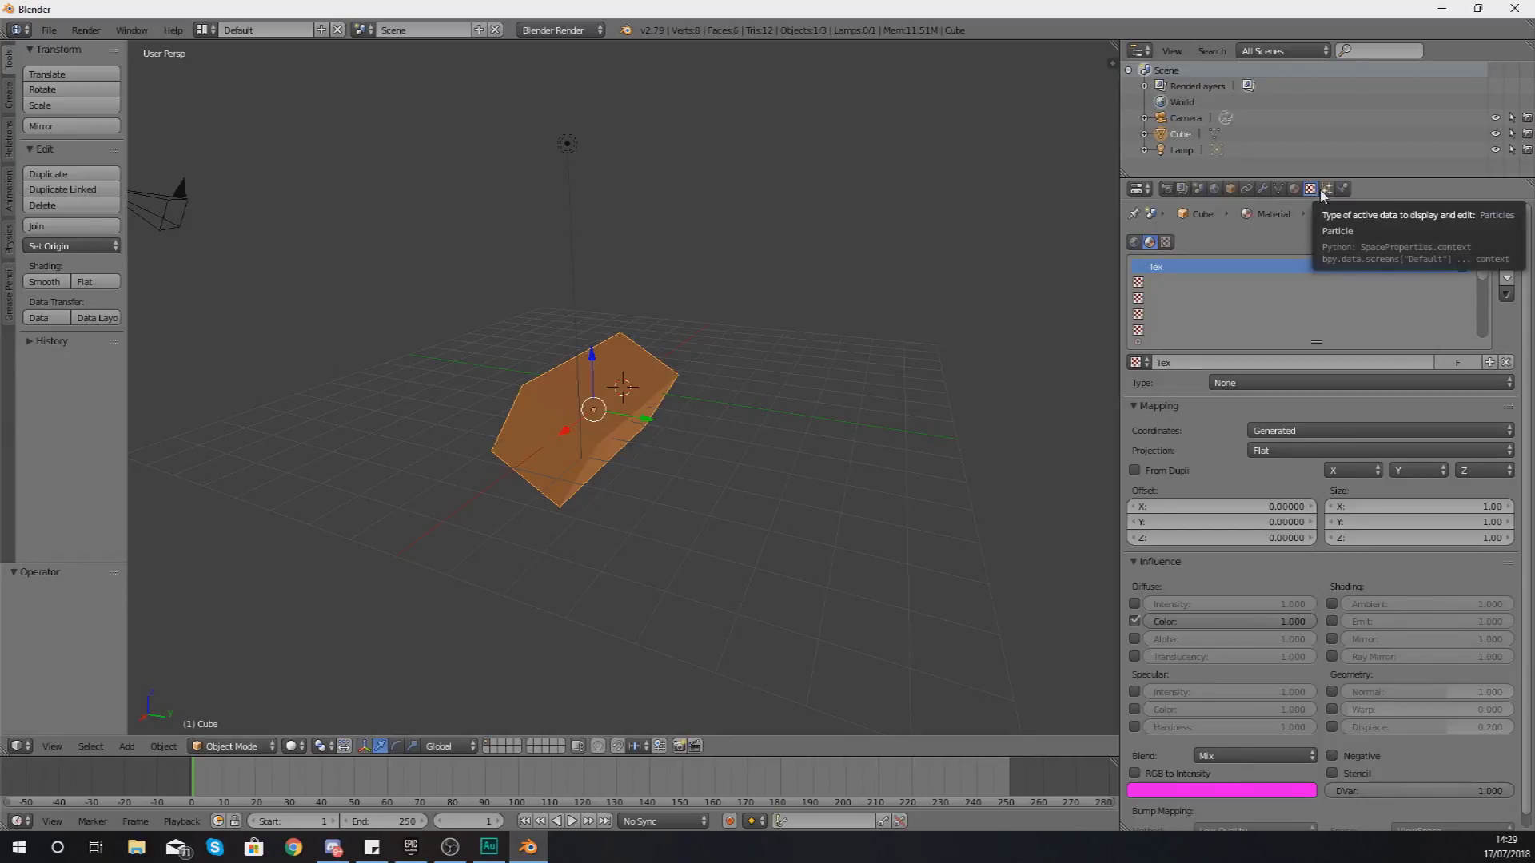
Step: Look over the Particles and Physics tabs, then return to the render settings (1920×1080, 57%)
click(1324, 190)
click(1342, 190)
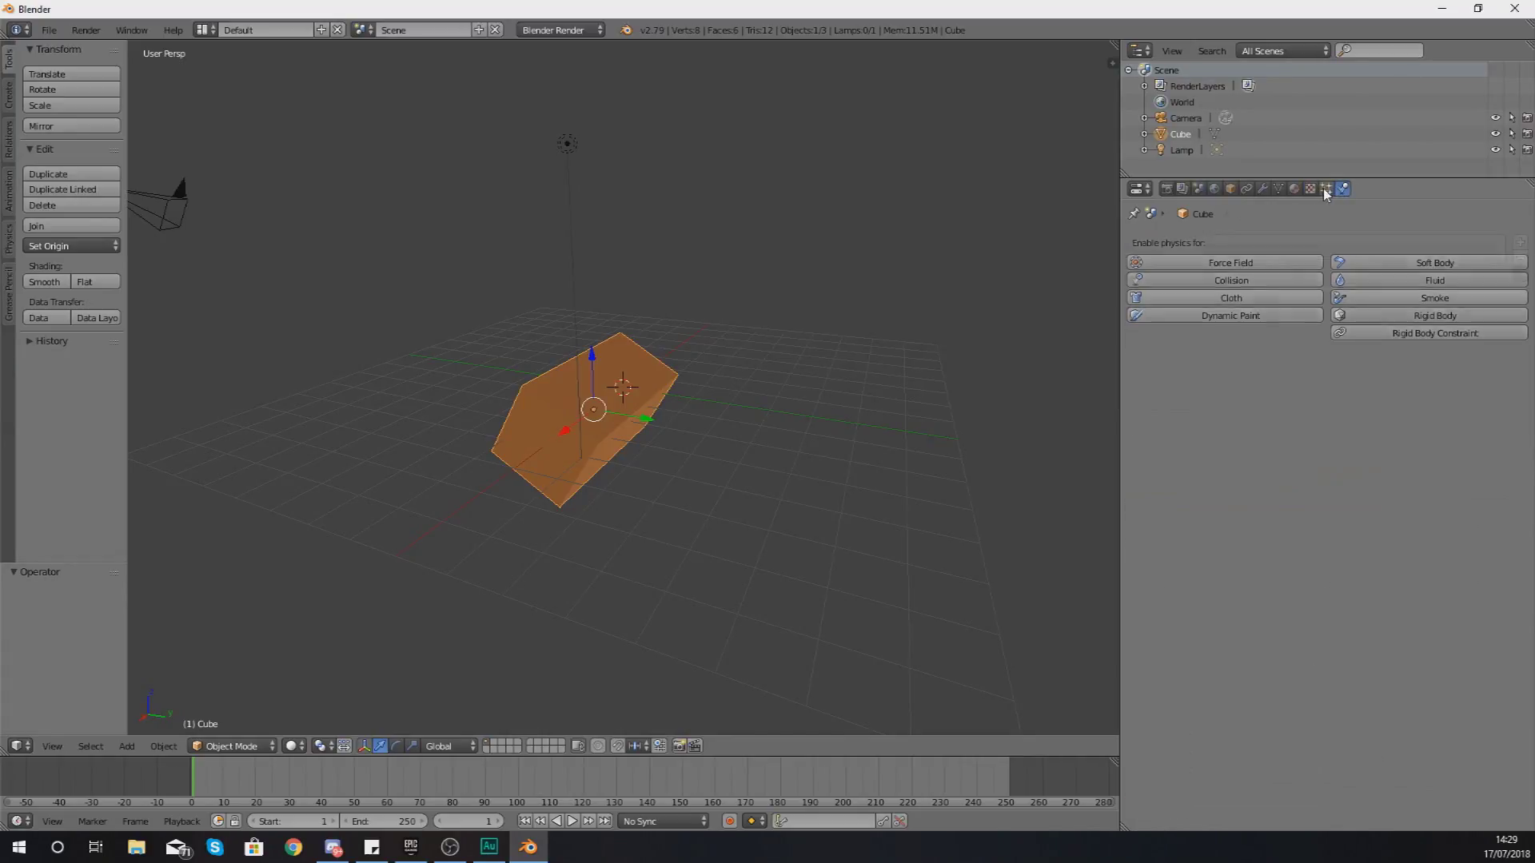
click(1332, 191)
click(1341, 189)
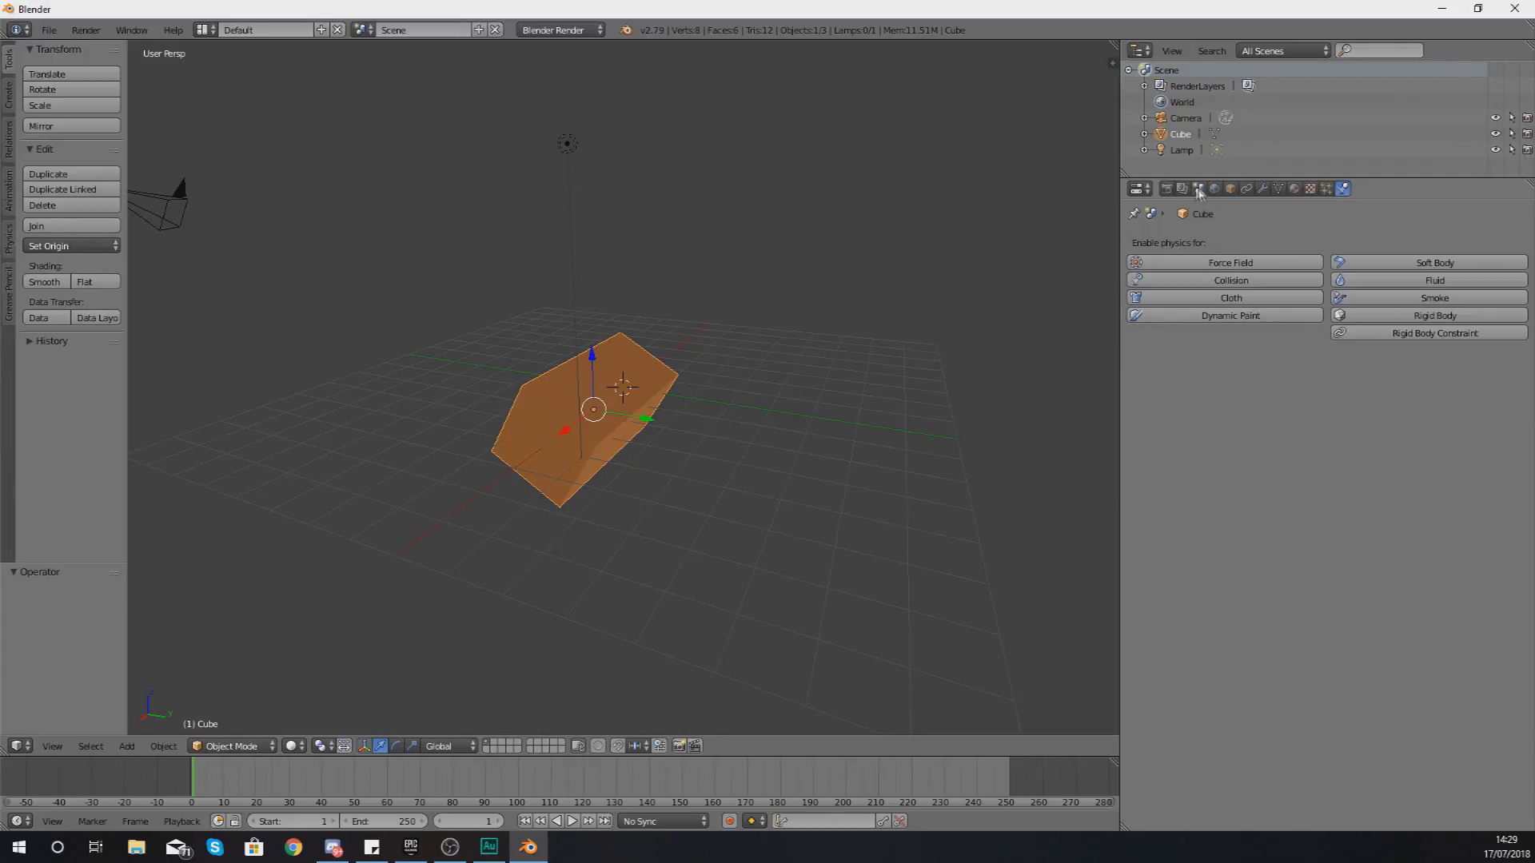
click(1167, 189)
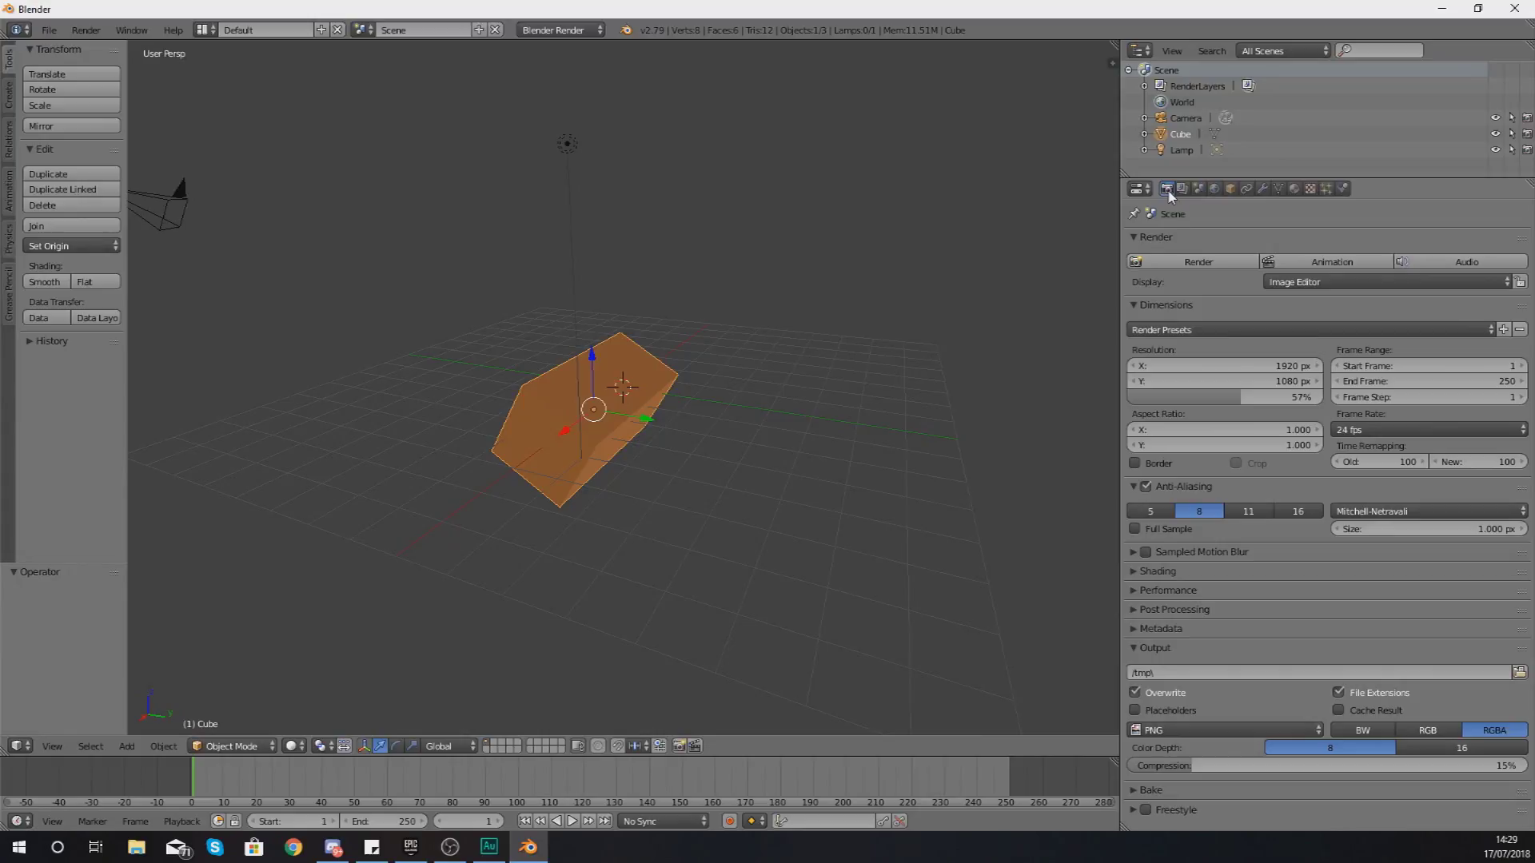
Step: Set the 3D cursor on the empty grid right of the orange cube
click(735, 413)
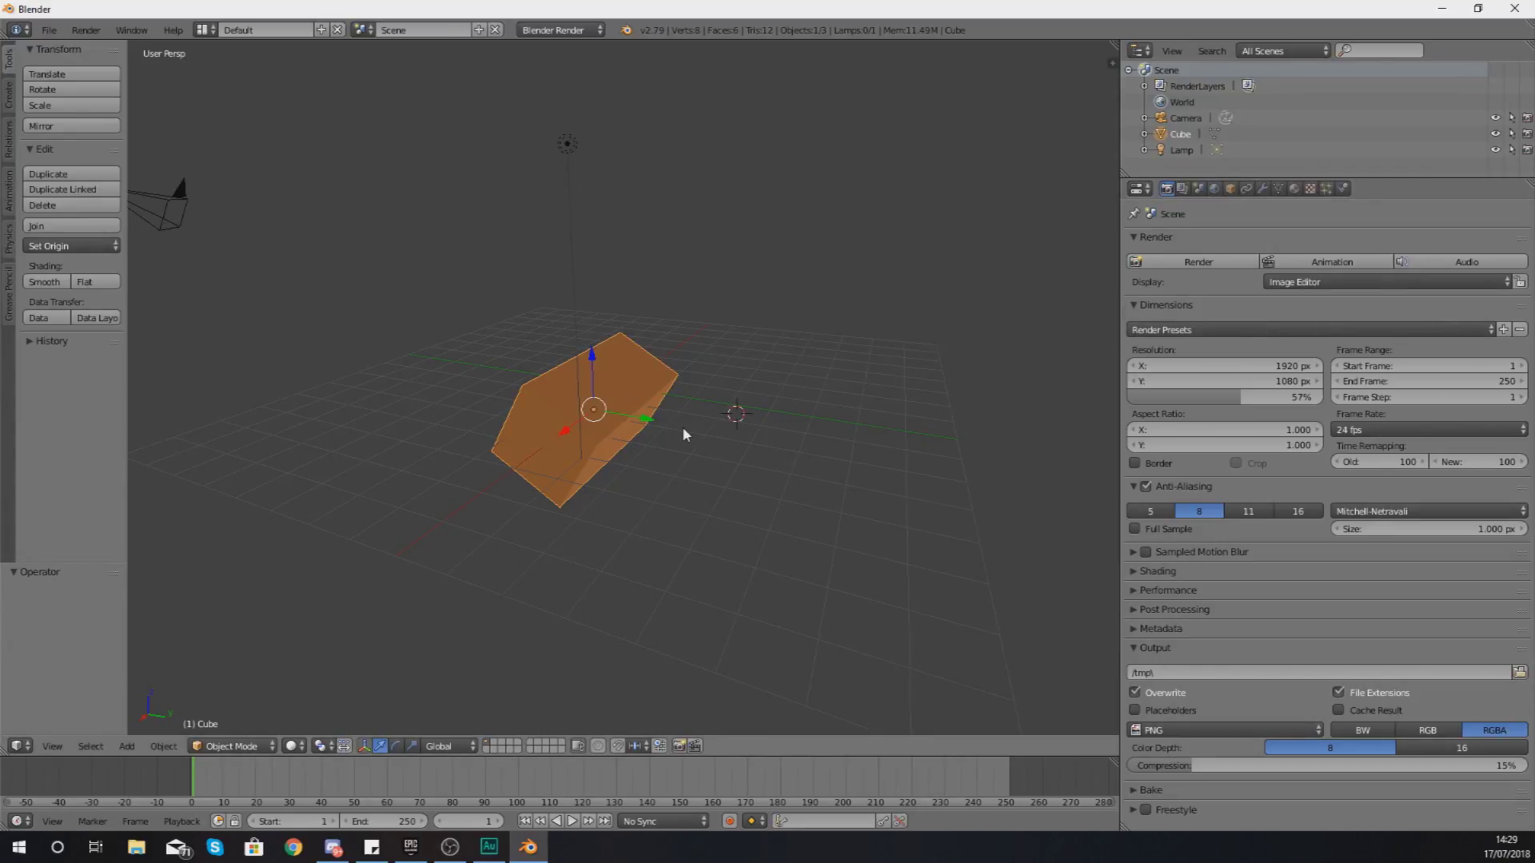